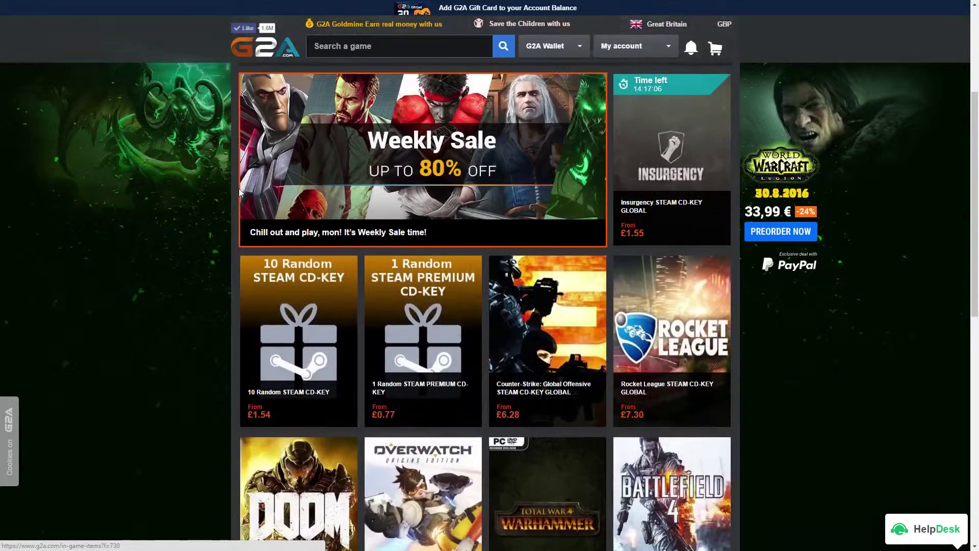
{"action": "scroll", "coordinate": [237, 189], "scroll_direction": "down", "scroll_amount": 3}
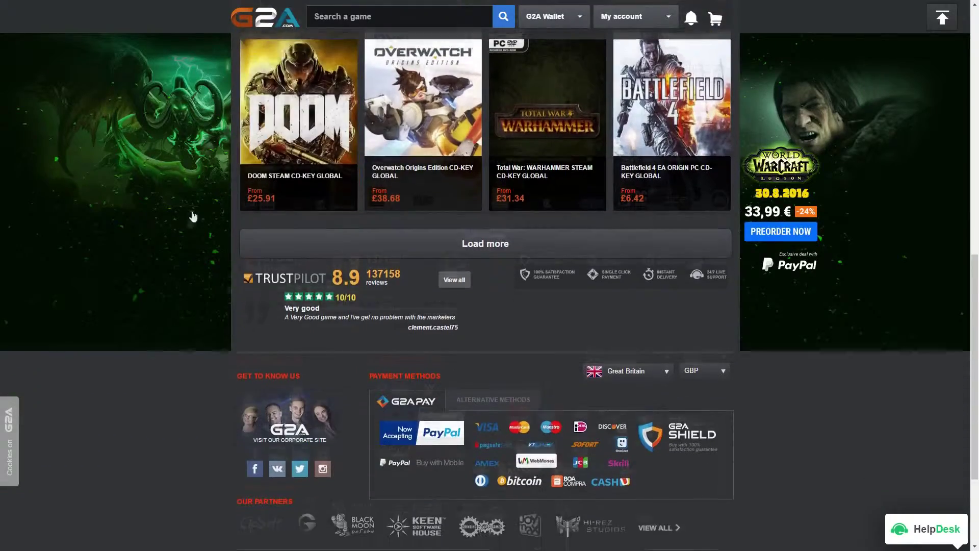
{"action": "scroll", "coordinate": [239, 244], "scroll_direction": "up", "scroll_amount": 4}
{"action": "scroll", "coordinate": [241, 243], "scroll_direction": "up", "scroll_amount": 5}
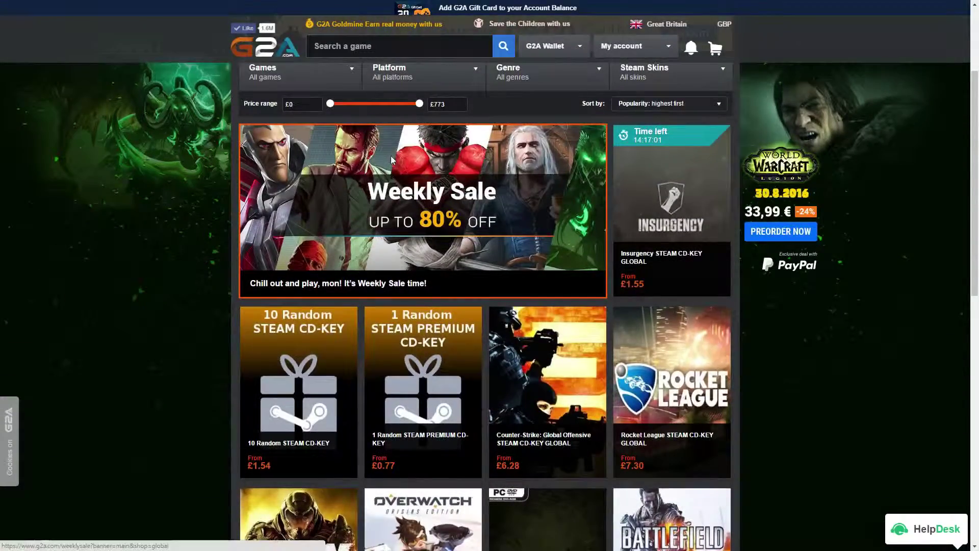
{"action": "left_click", "coordinate": [390, 155]}
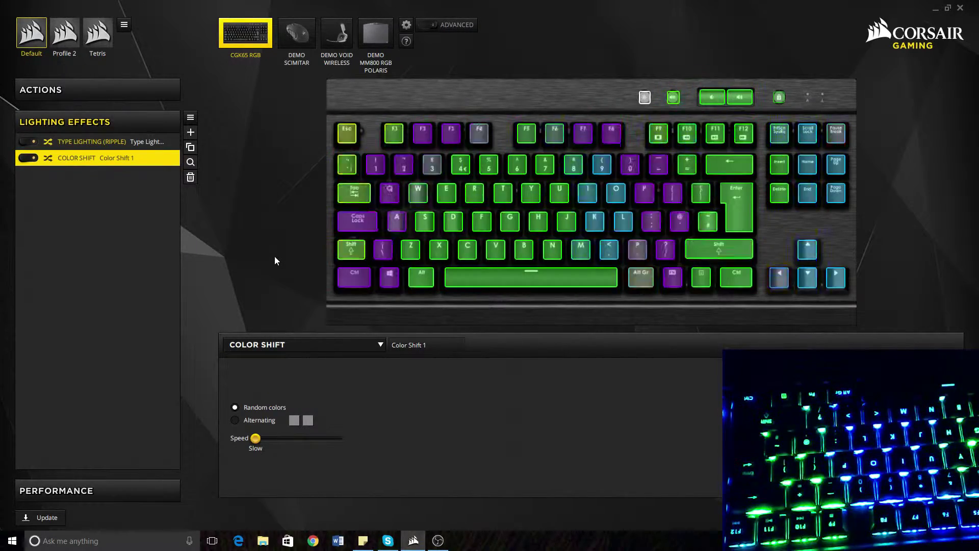
Preview the lighting of Profile 2 and the Tetris profile, toggle the Tetris profile's advanced mode, and return to the Default profile.
{"action": "left_click", "coordinate": [58, 39]}
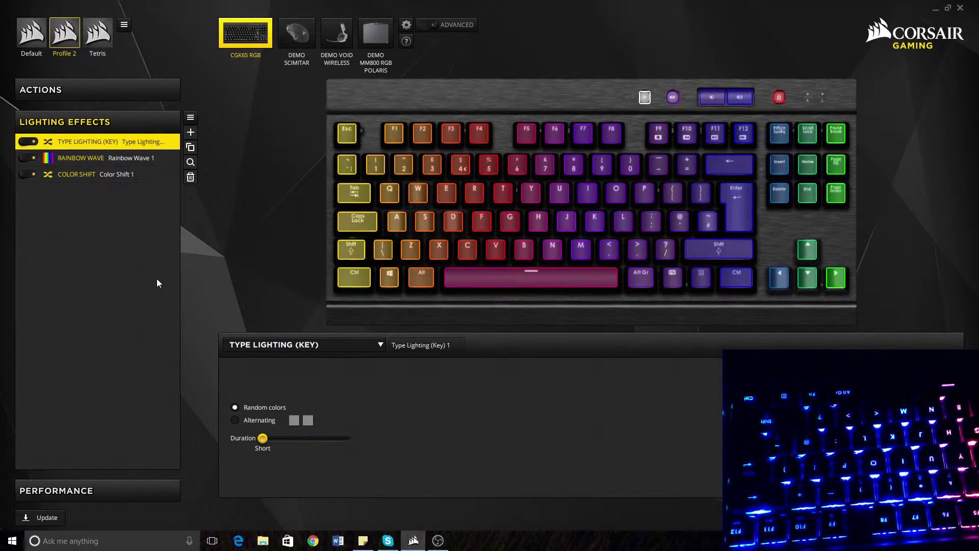
{"action": "left_click", "coordinate": [104, 42]}
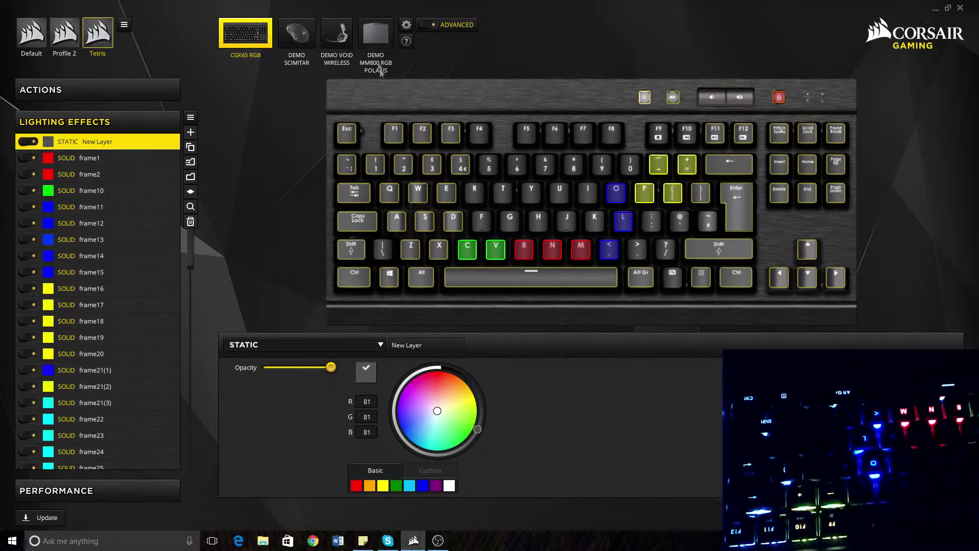
{"action": "left_click", "coordinate": [424, 27]}
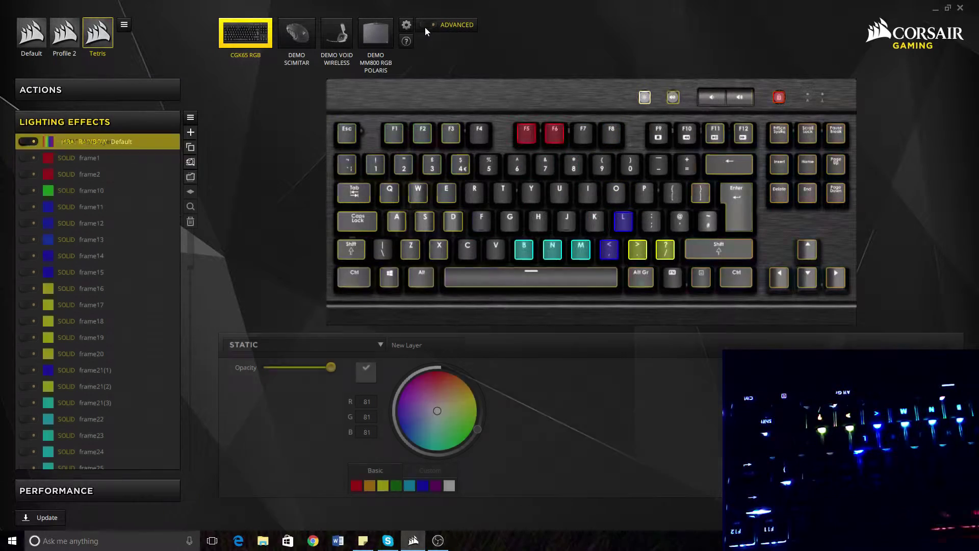
{"action": "left_click", "coordinate": [31, 31]}
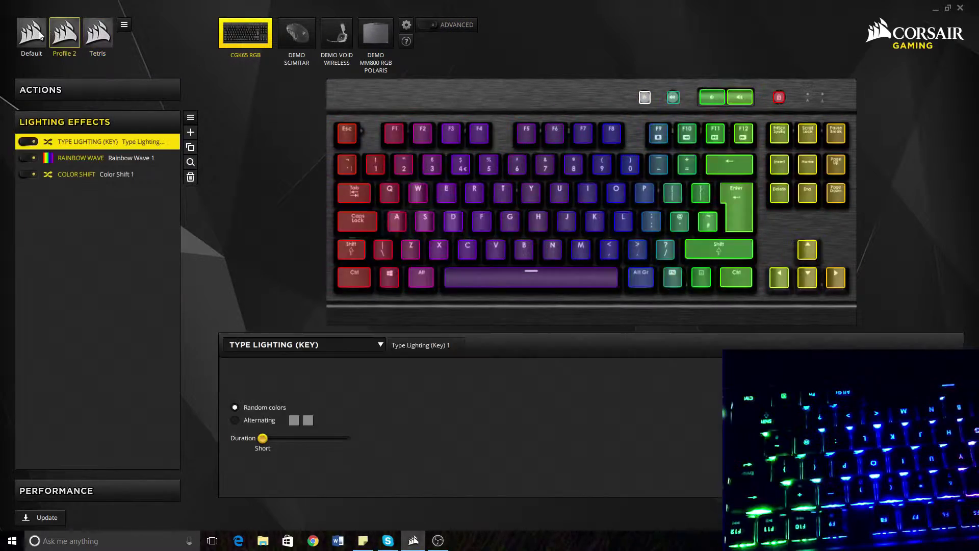
Create a new keyboard profile, keeping its suggested name and default settings.
{"action": "left_click", "coordinate": [124, 25]}
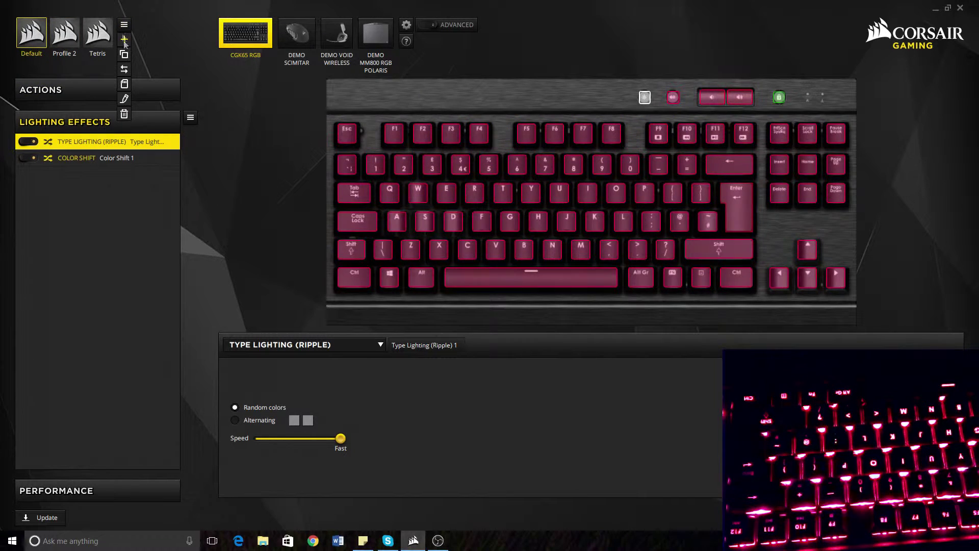
{"action": "left_click", "coordinate": [123, 39]}
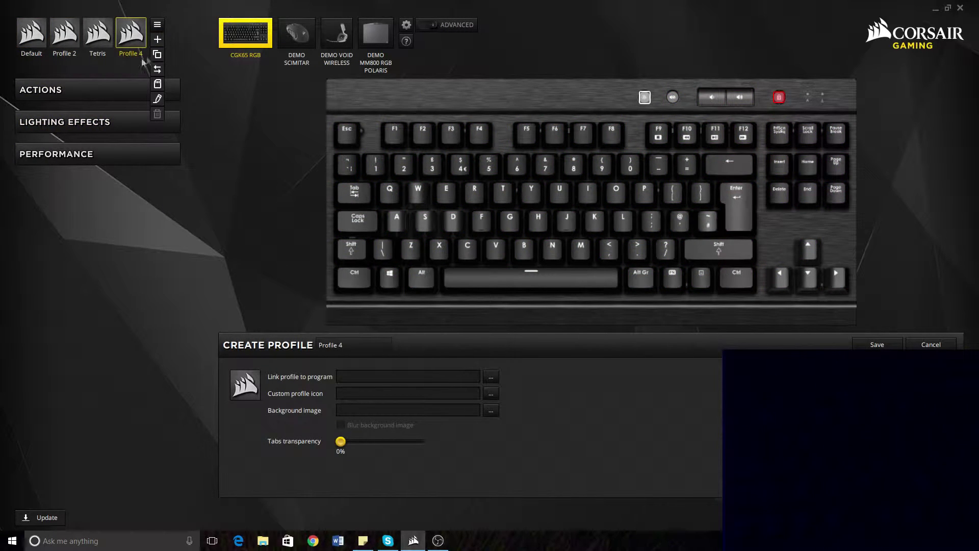
{"action": "left_click", "coordinate": [152, 128]}
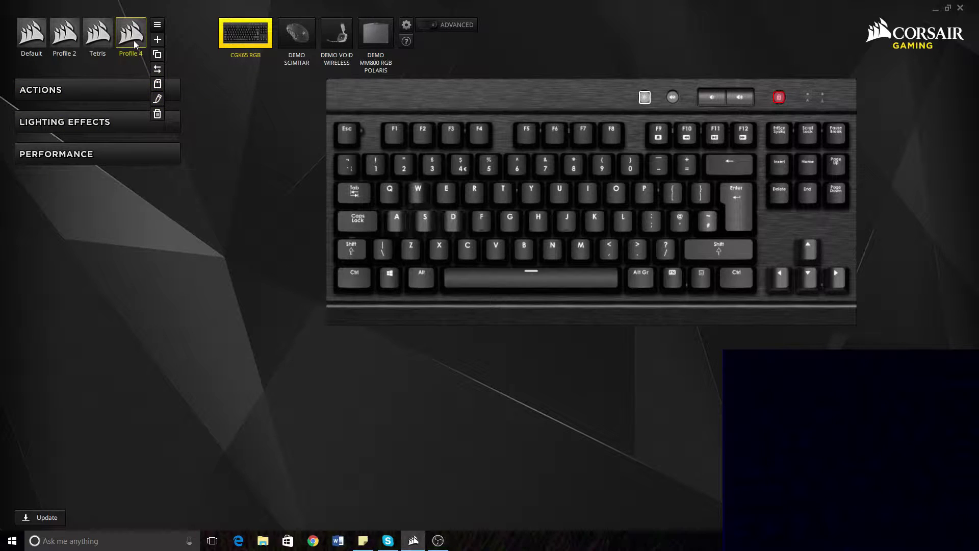
{"action": "left_click", "coordinate": [69, 126]}
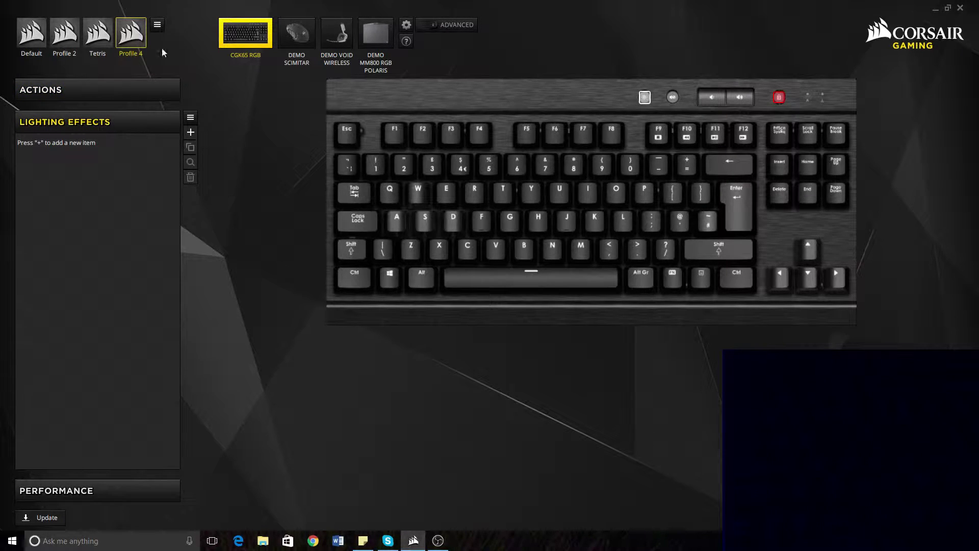
{"action": "left_click", "coordinate": [60, 97]}
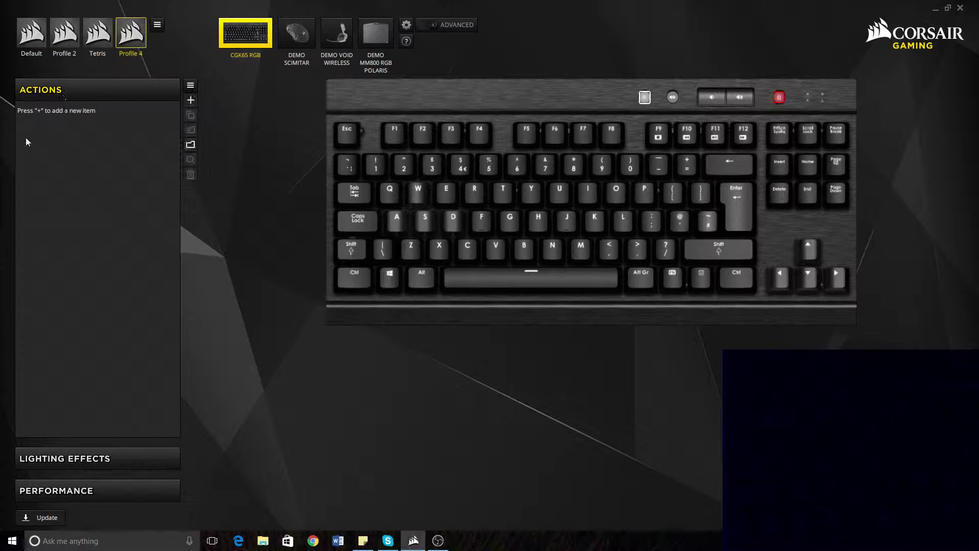
{"action": "left_click", "coordinate": [191, 100]}
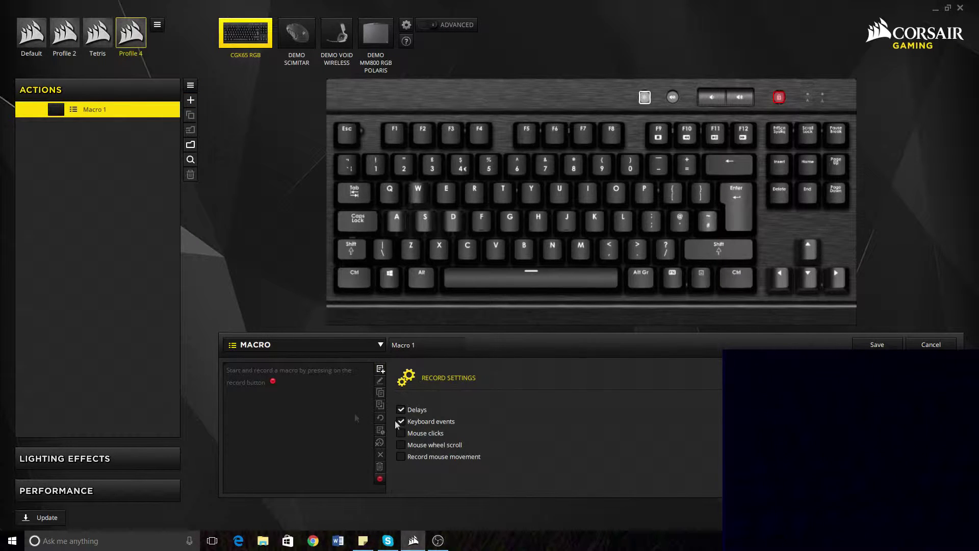
{"action": "left_click", "coordinate": [356, 351]}
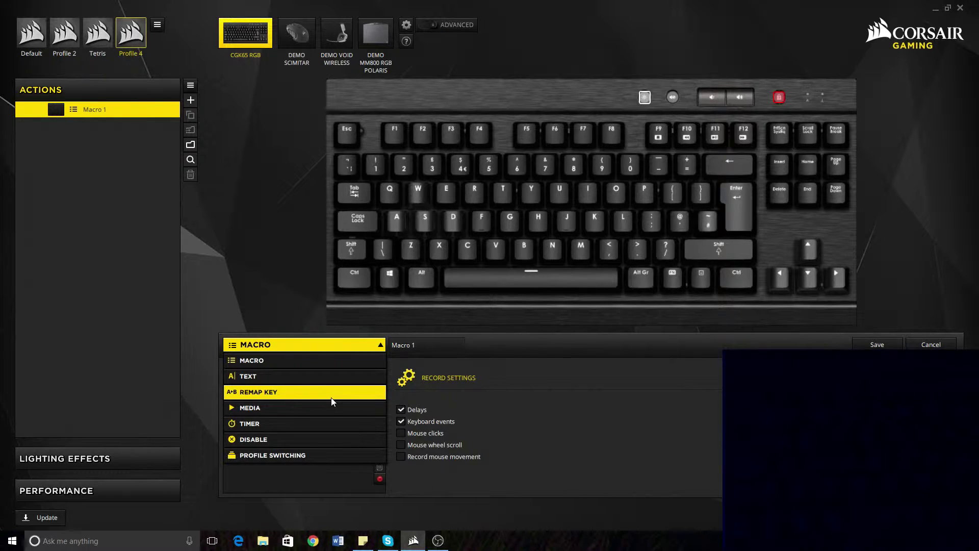
{"action": "left_click", "coordinate": [566, 377]}
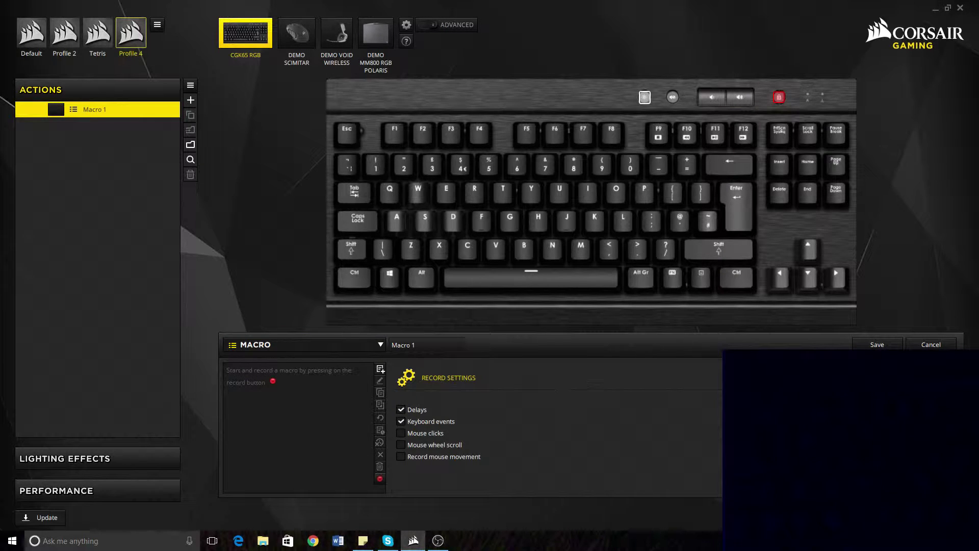
{"action": "left_click", "coordinate": [923, 345]}
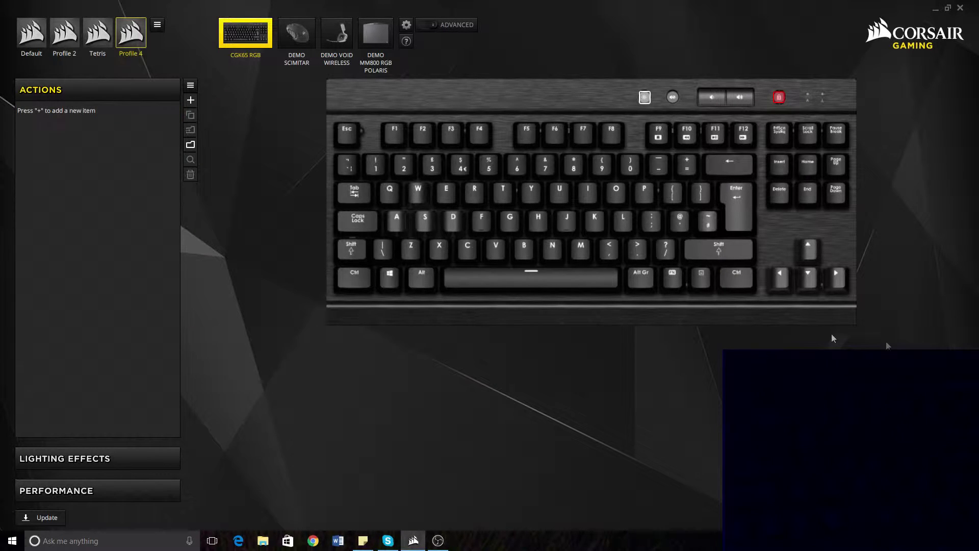
In the new profile's performance settings, set the lock indicator's On color to the basic green and test it by toggling Win Lock.
{"action": "left_click", "coordinate": [56, 490]}
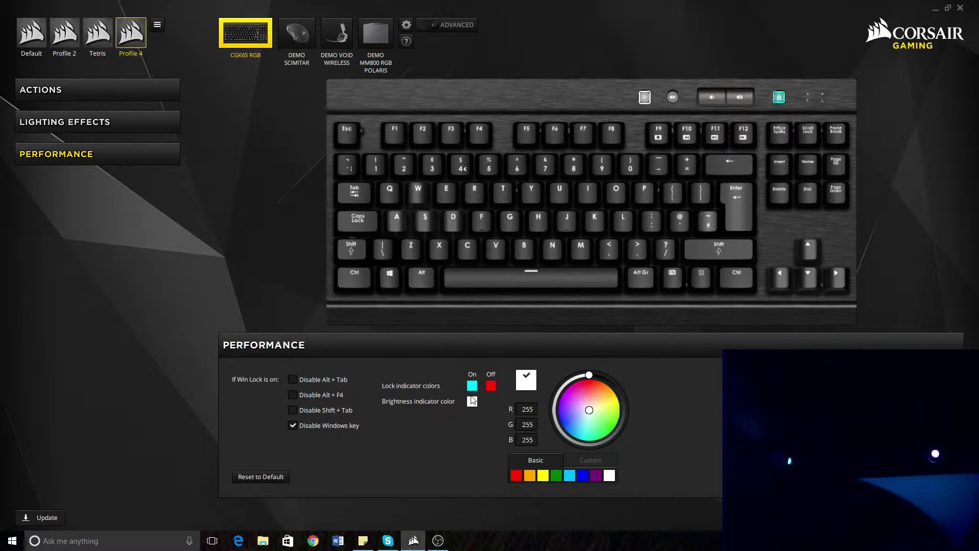
{"action": "key", "text": "super"}
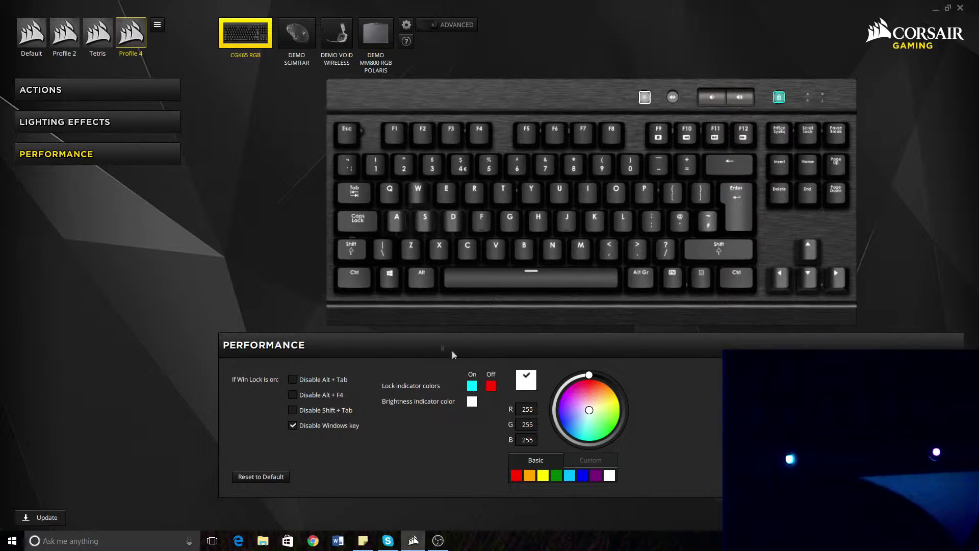
{"action": "left_click", "coordinate": [472, 385]}
{"action": "left_click", "coordinate": [558, 474]}
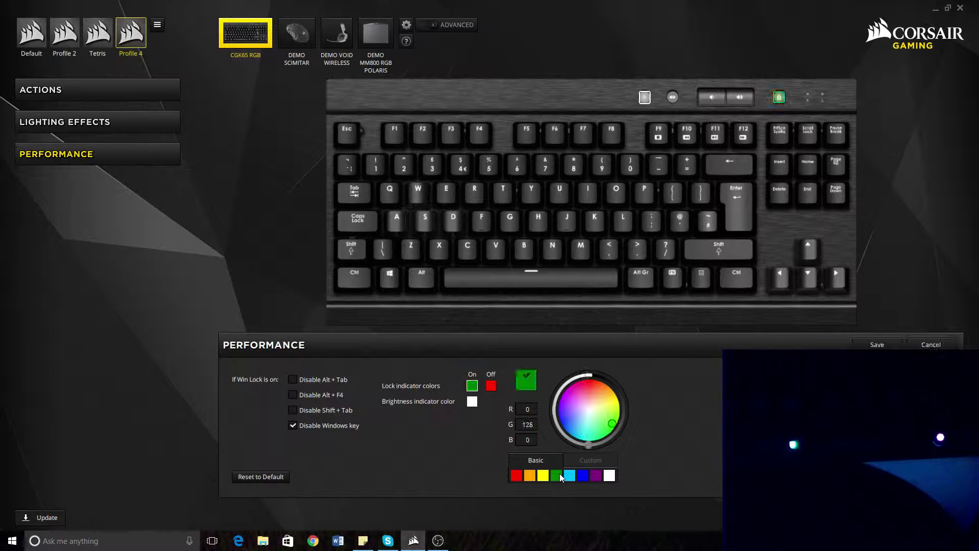
{"action": "key", "text": "super"}
{"action": "key", "text": "super"}
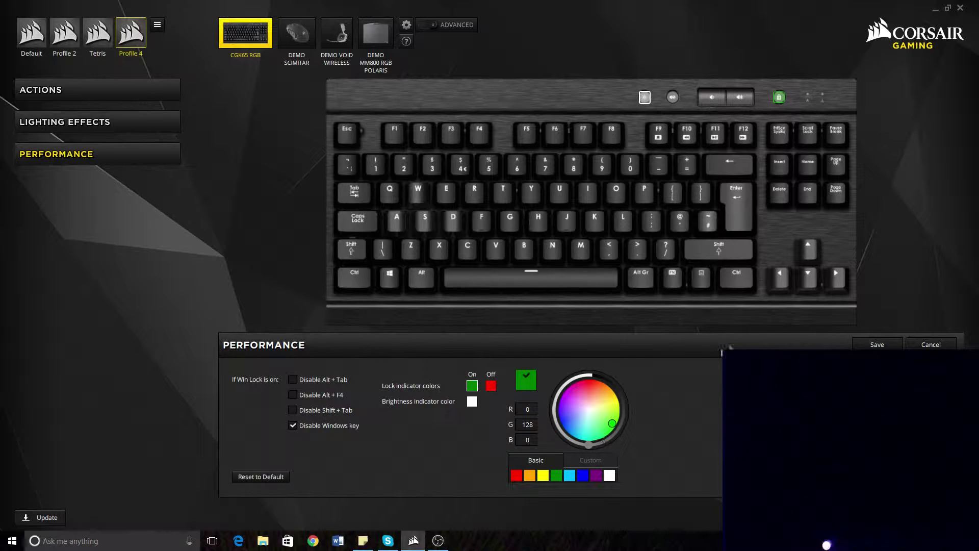
Add a lighting effect to the new profile, review the available effect types, and keep Spiral Rainbow.
{"action": "left_click", "coordinate": [130, 125]}
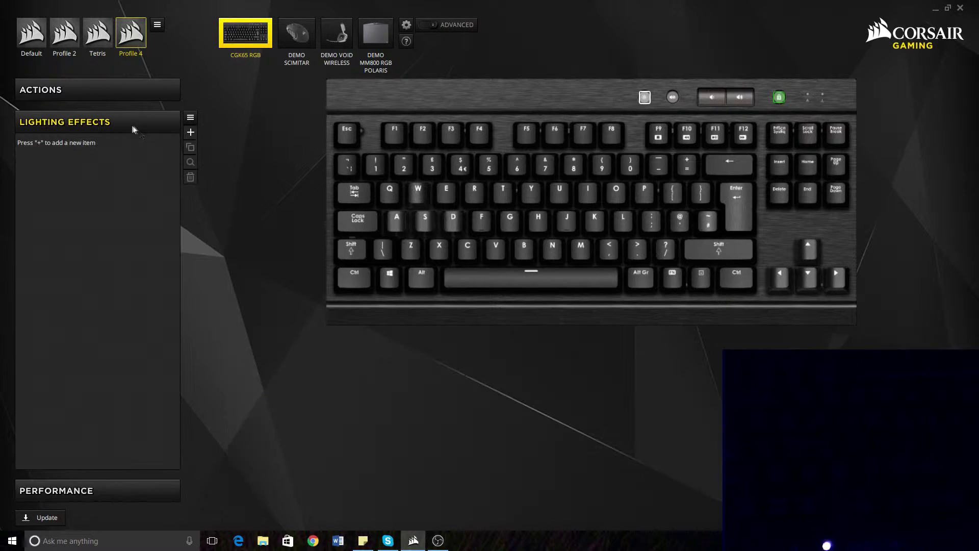
{"action": "left_click", "coordinate": [191, 133]}
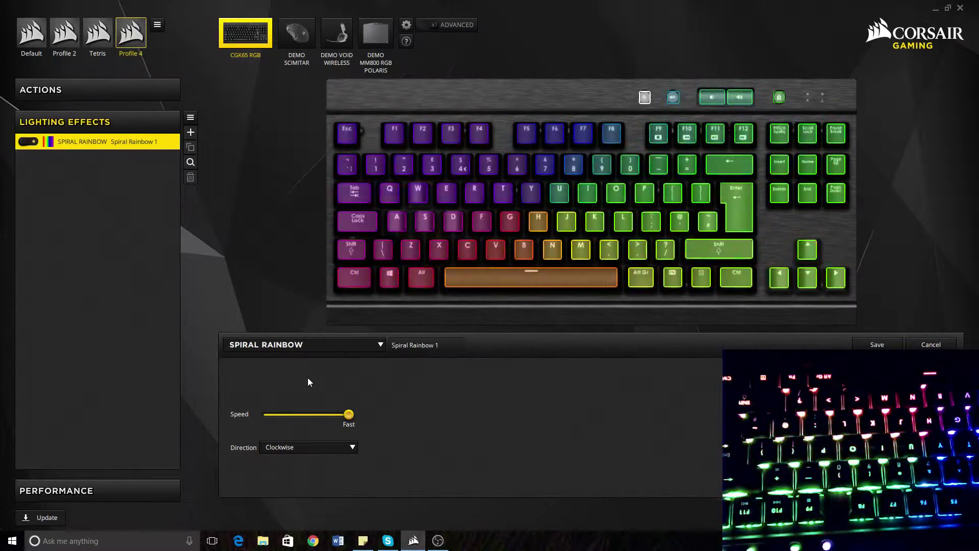
{"action": "left_click", "coordinate": [311, 344]}
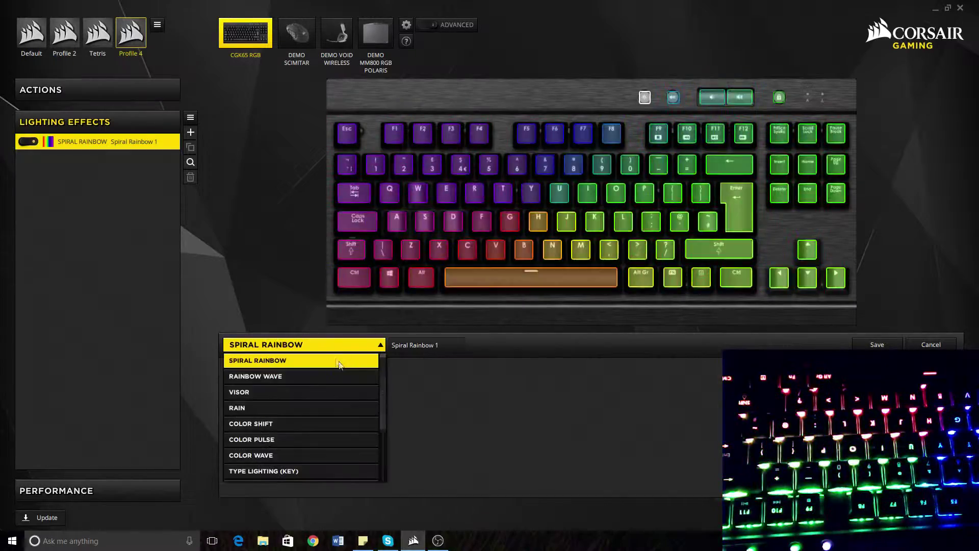
{"action": "scroll", "coordinate": [375, 444], "scroll_direction": "down", "scroll_amount": 3}
{"action": "scroll", "coordinate": [368, 430], "scroll_direction": "up", "scroll_amount": 3}
{"action": "left_click", "coordinate": [359, 348]}
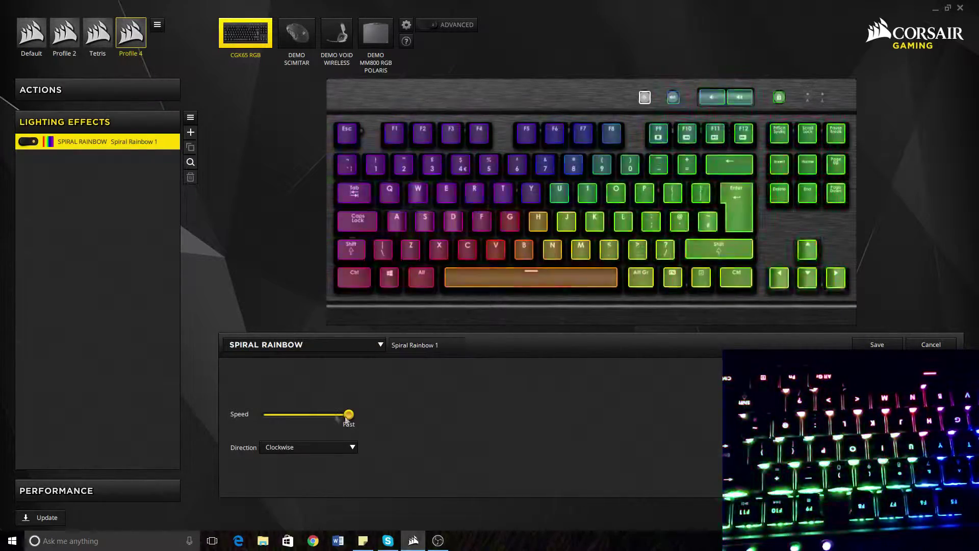
Set the Spiral Rainbow's direction to Counter clockwise, trying the Slow speed before setting it to Fast.
{"action": "left_click_drag", "start_coordinate": [348, 415], "coordinate": [263, 415]}
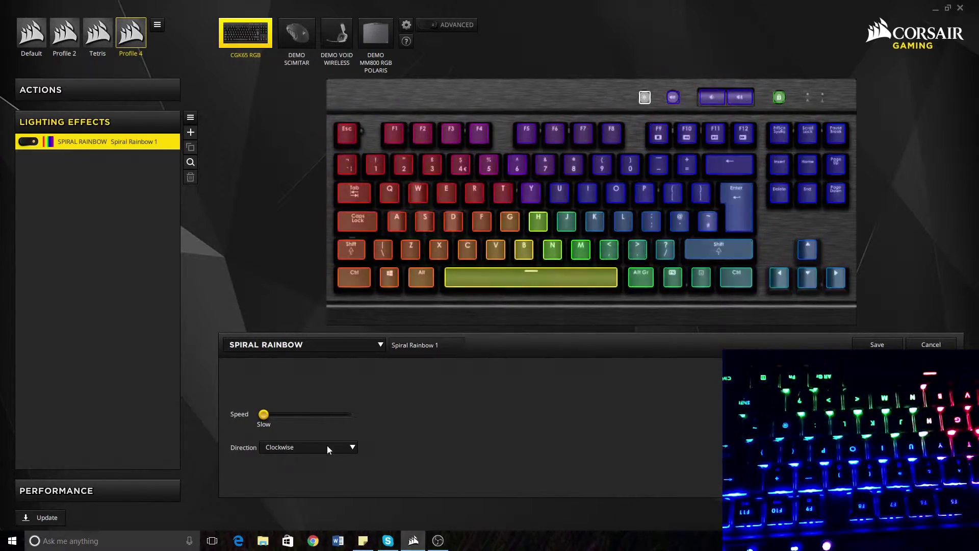
{"action": "left_click", "coordinate": [327, 447]}
{"action": "left_click", "coordinate": [308, 476]}
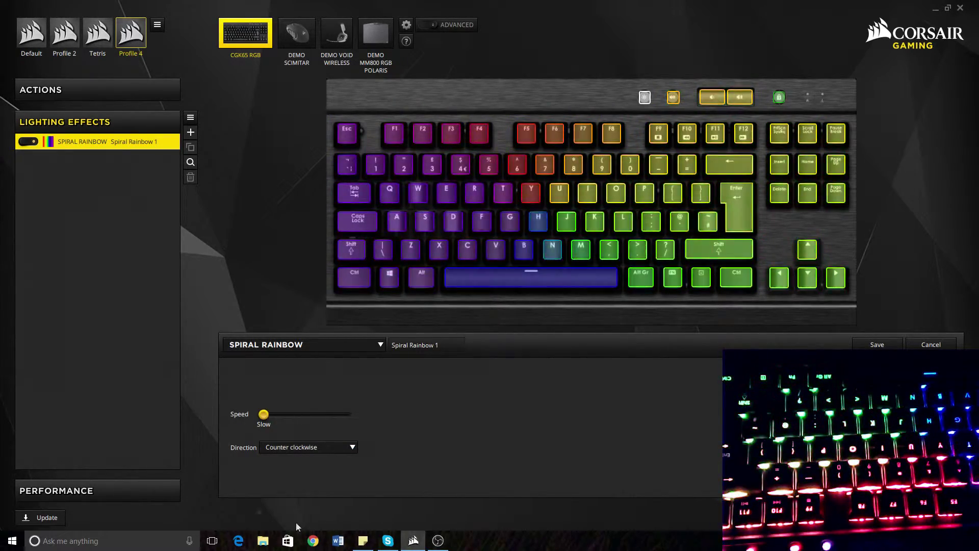
{"action": "left_click_drag", "start_coordinate": [263, 414], "coordinate": [523, 418]}
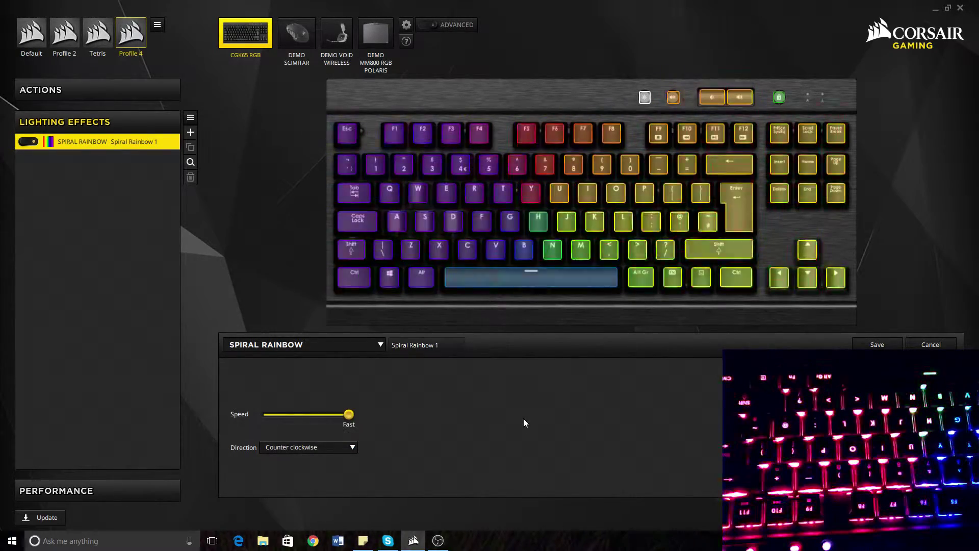
Rename the Spiral Rainbow effect to Spinny and save it.
{"action": "left_click", "coordinate": [316, 345]}
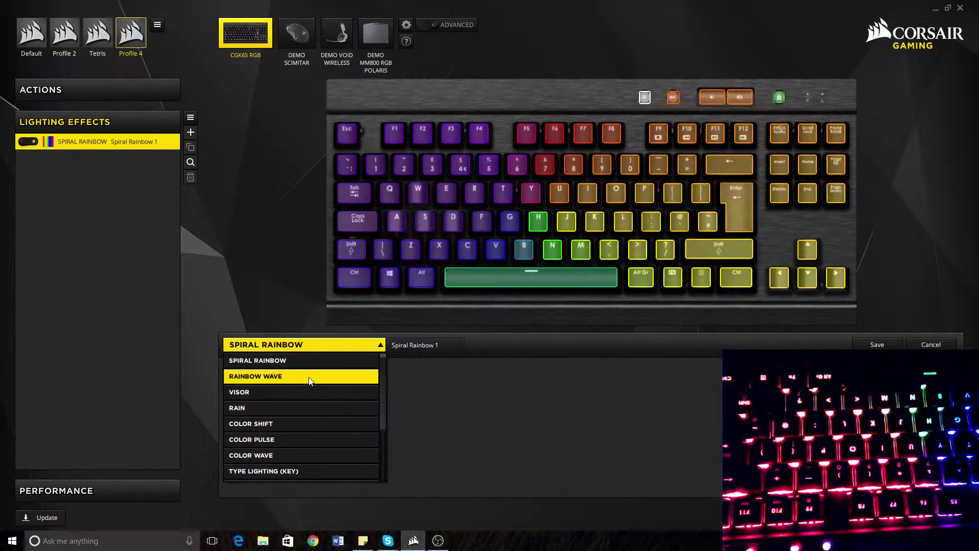
{"action": "left_click", "coordinate": [347, 338]}
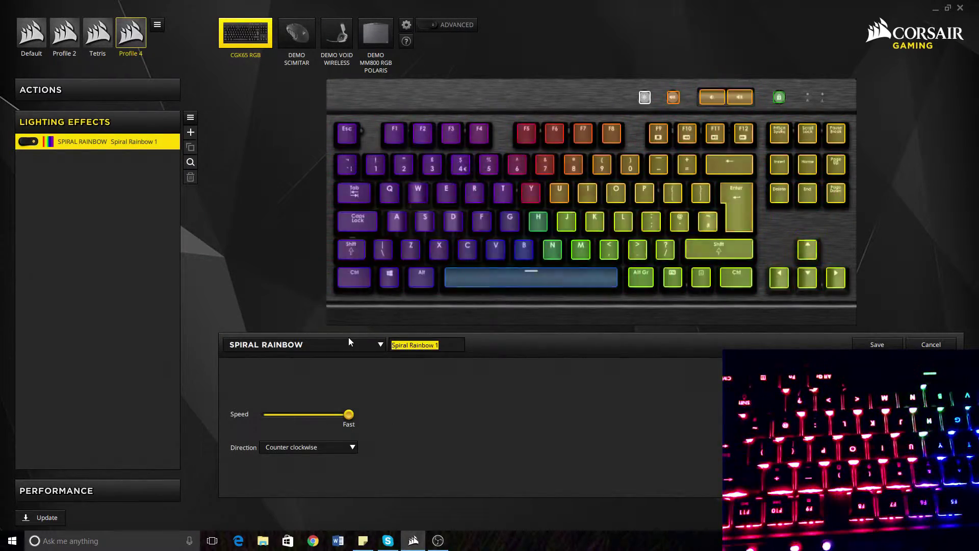
{"action": "type", "text": "Spinny"}
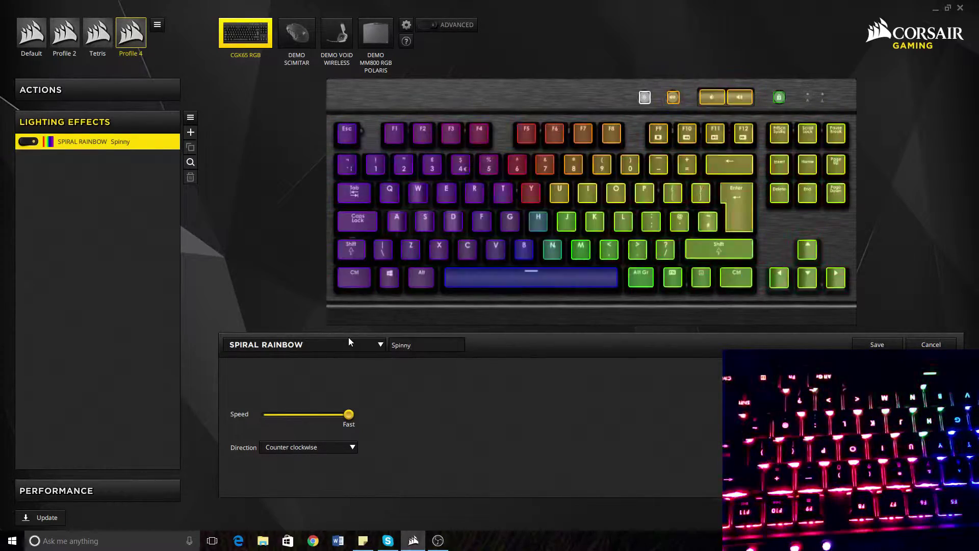
{"action": "key", "text": "Return"}
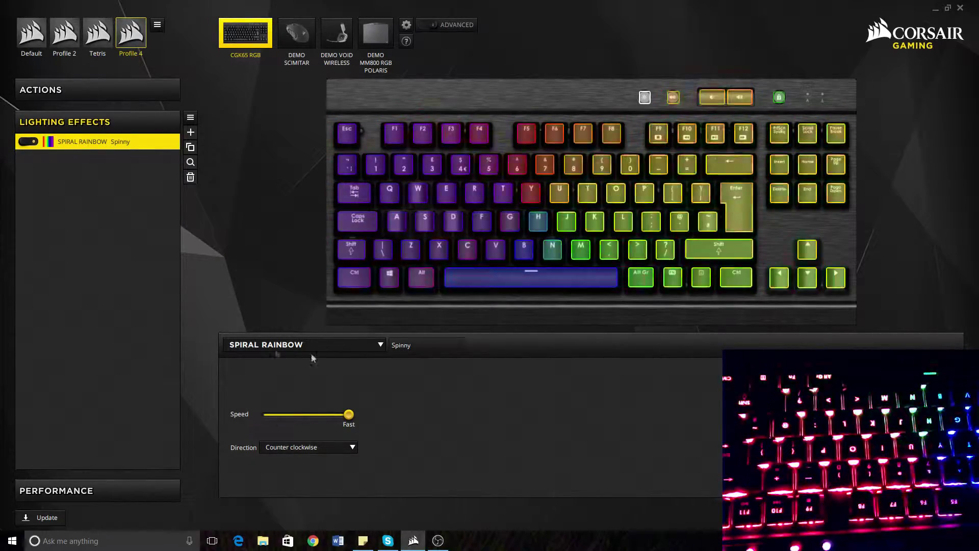
Change the effect to Rainbow Wave with direction Down, trying the Fast speed before setting it to Slow.
{"action": "left_click", "coordinate": [279, 345]}
{"action": "left_click", "coordinate": [267, 377]}
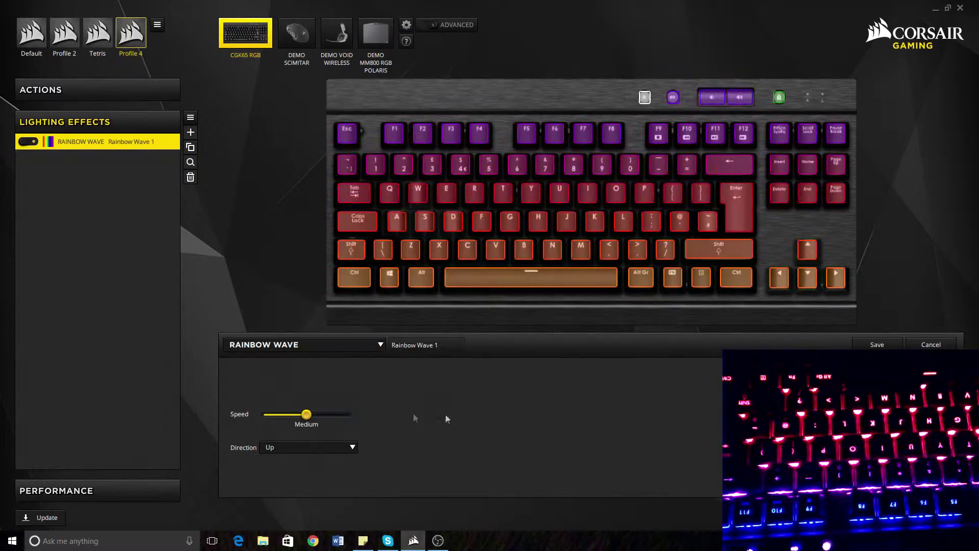
{"action": "left_click_drag", "start_coordinate": [310, 413], "coordinate": [387, 413]}
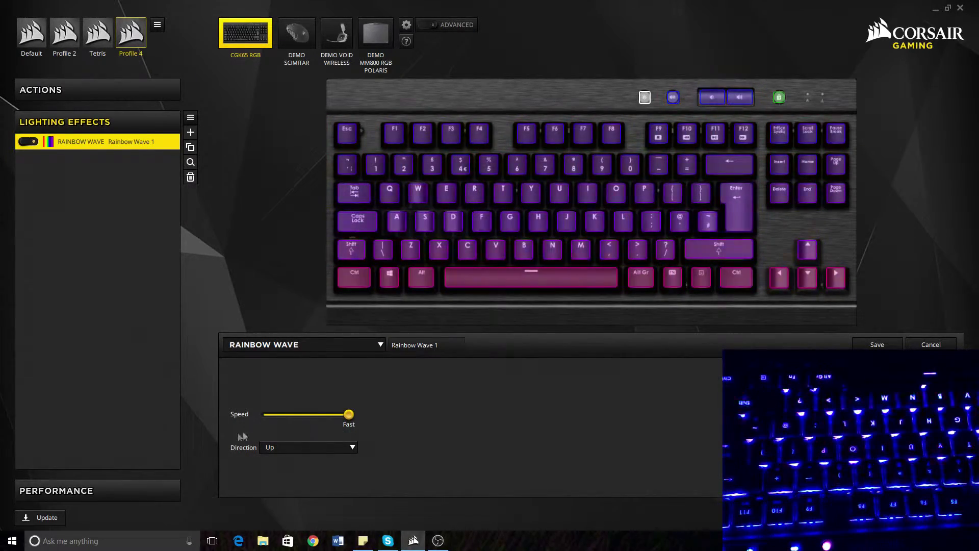
{"action": "left_click_drag", "start_coordinate": [349, 414], "coordinate": [161, 391]}
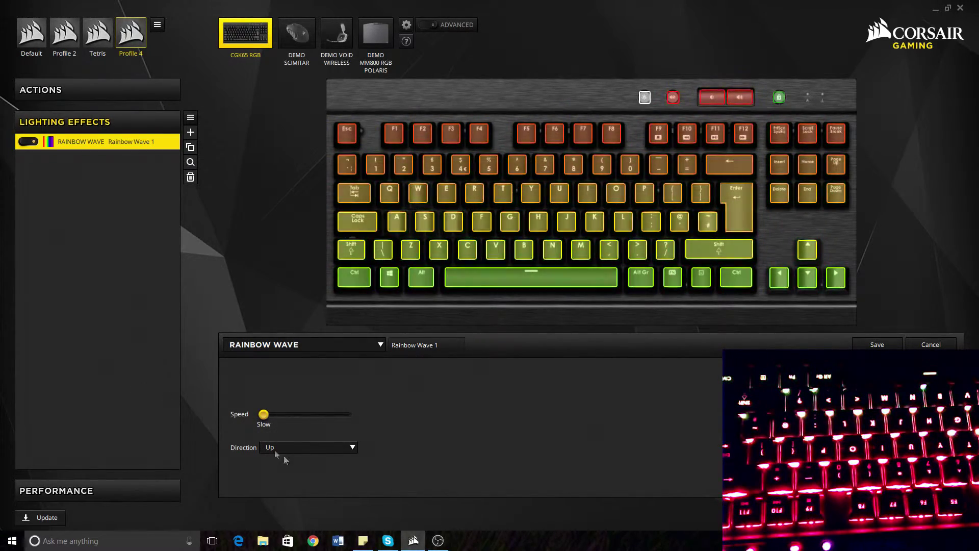
{"action": "left_click", "coordinate": [301, 450]}
{"action": "left_click", "coordinate": [278, 494]}
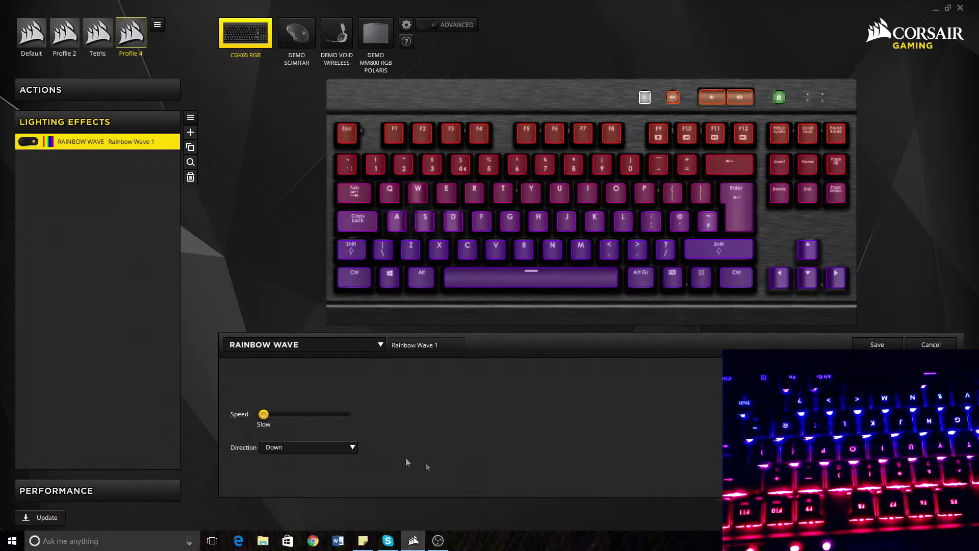
Set the Rainbow Wave's direction to Right and switch the effect type to Visor.
{"action": "left_click", "coordinate": [310, 447]}
{"action": "left_click", "coordinate": [278, 462]}
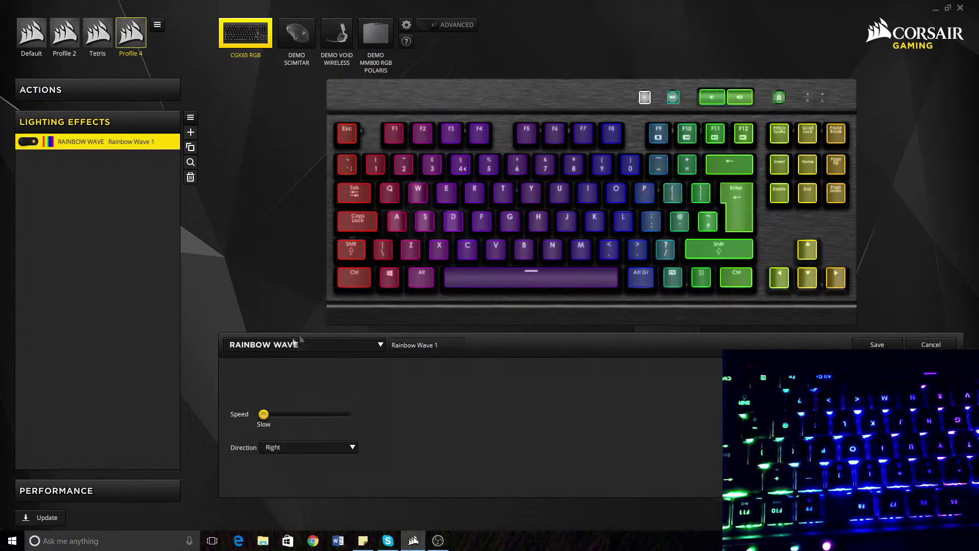
{"action": "left_click", "coordinate": [276, 344]}
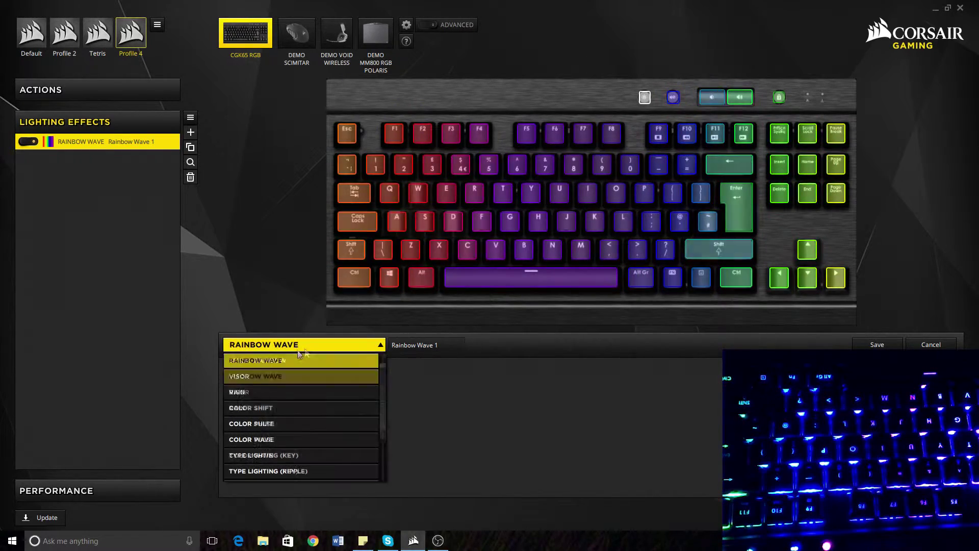
{"action": "left_click", "coordinate": [270, 377]}
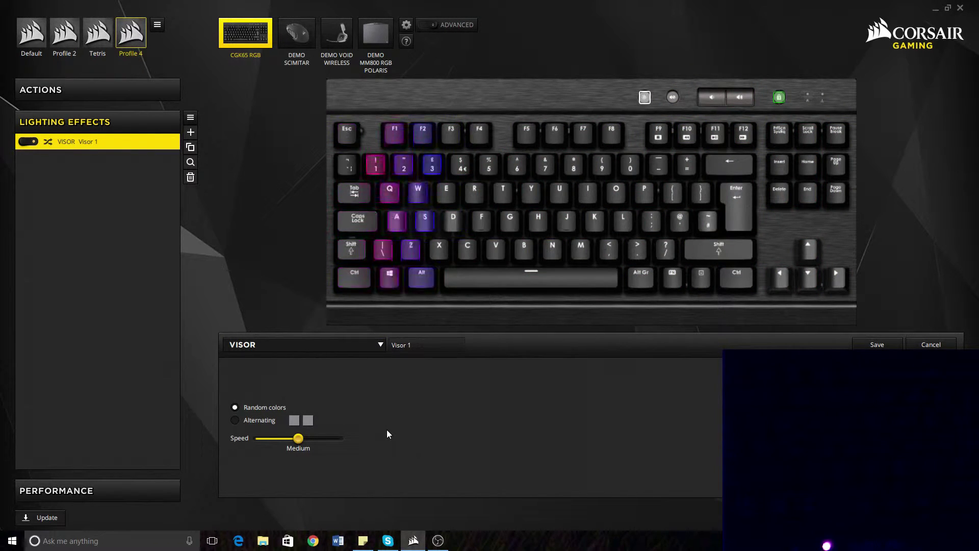
Set the Visor effect to alternate between blue and white at Slow speed.
{"action": "left_click", "coordinate": [257, 421]}
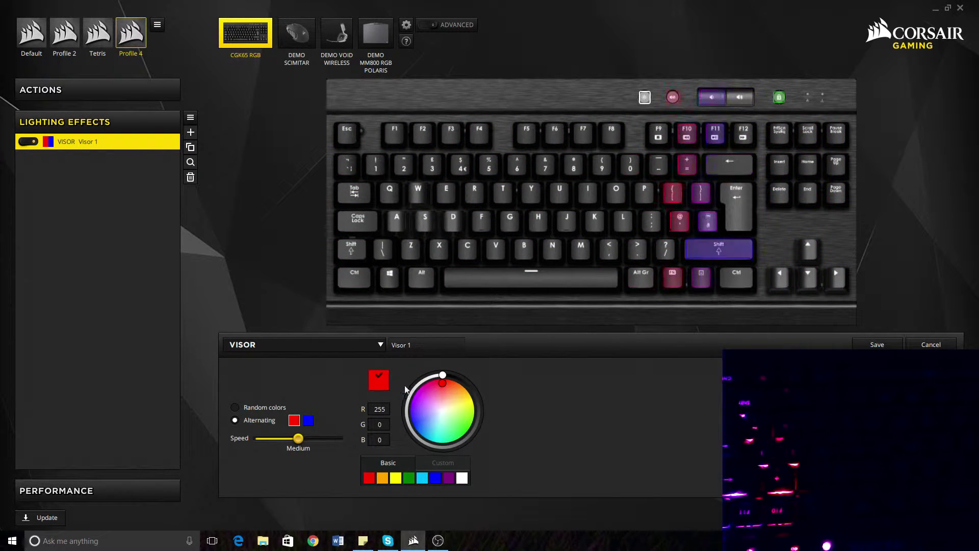
{"action": "left_click", "coordinate": [435, 478]}
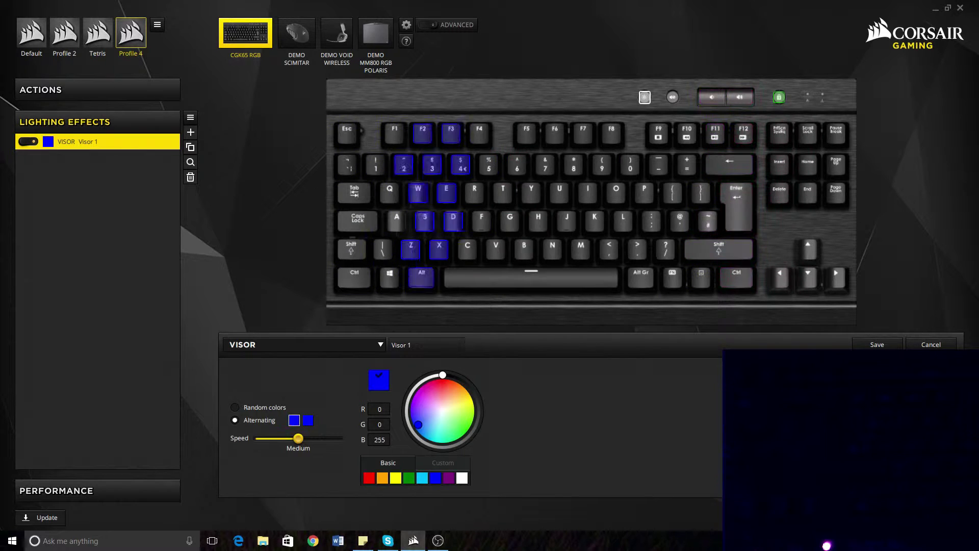
{"action": "left_click", "coordinate": [311, 421]}
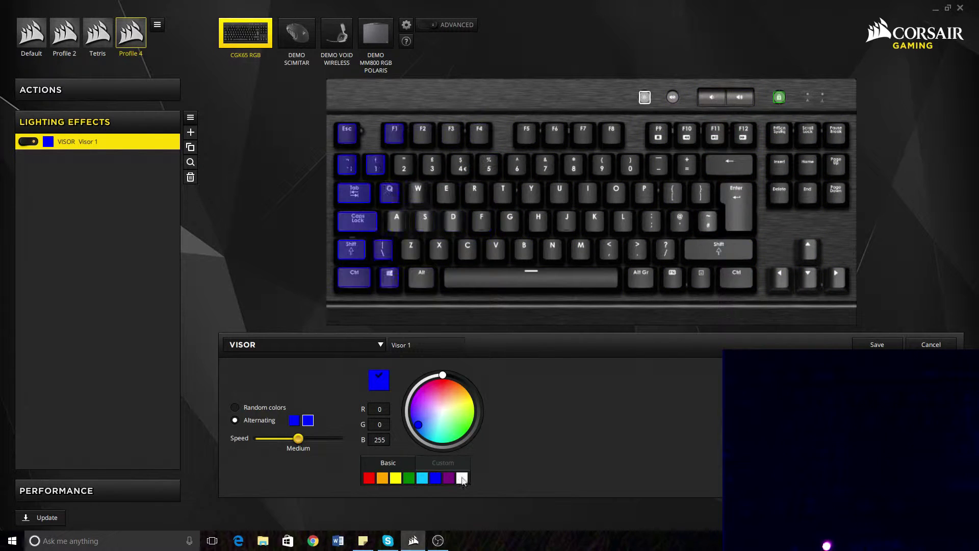
{"action": "left_click", "coordinate": [461, 477]}
{"action": "left_click_drag", "start_coordinate": [298, 438], "coordinate": [30, 404]}
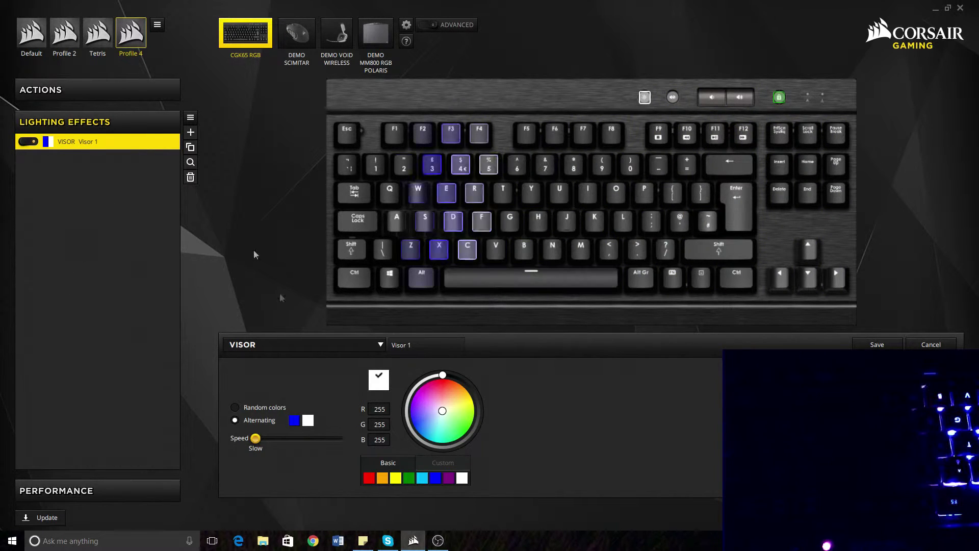
Change the effect to Rain with alternating colors, using light blue (0, 191, 255) as the first color.
{"action": "left_click", "coordinate": [321, 344]}
{"action": "left_click", "coordinate": [296, 375]}
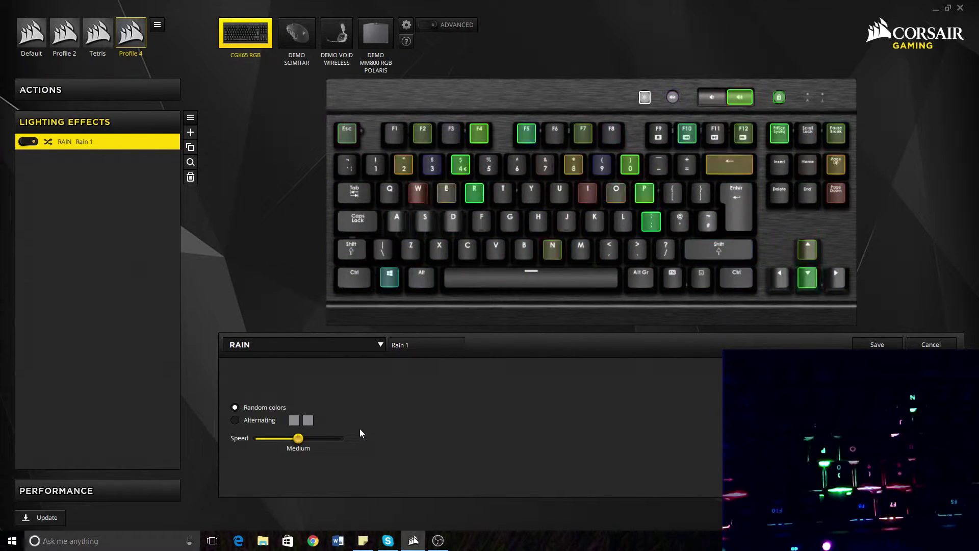
{"action": "left_click", "coordinate": [234, 420]}
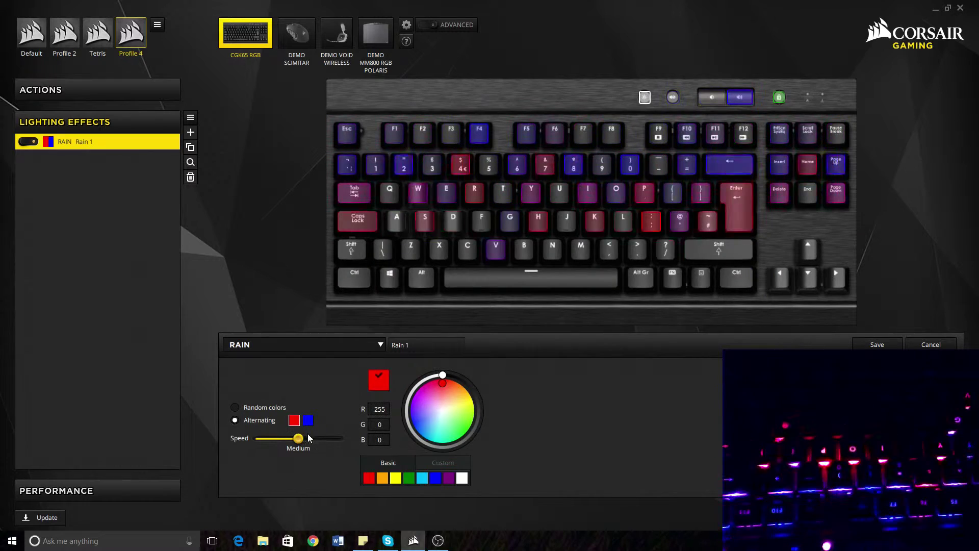
{"action": "left_click", "coordinate": [424, 478]}
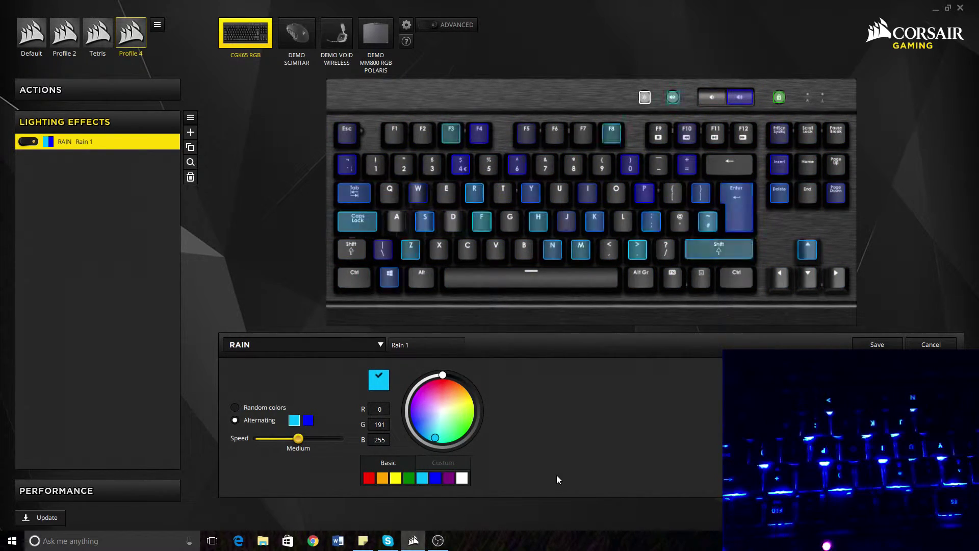
Change the effect to Color Shift, trying the Fast speed before setting it to Slow, and switch it to alternating colors.
{"action": "left_click", "coordinate": [269, 338]}
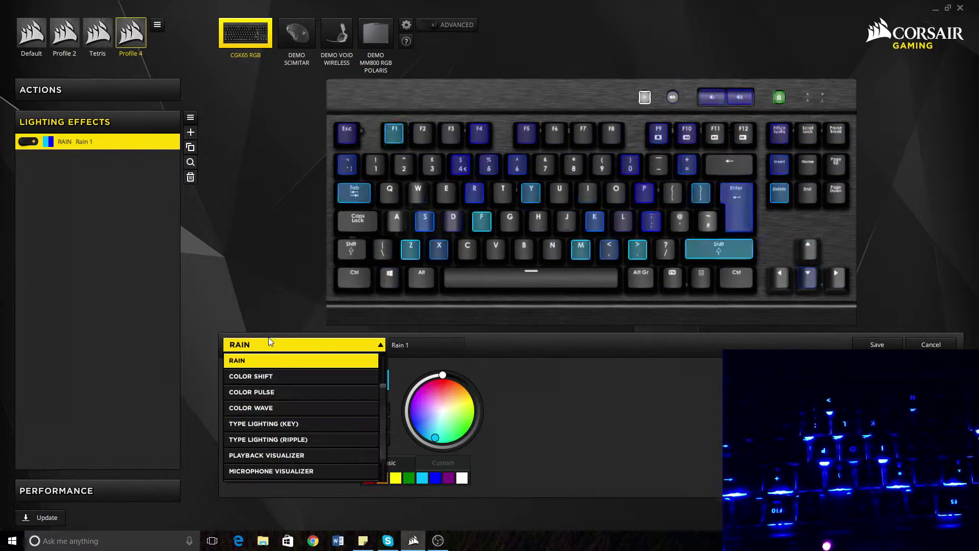
{"action": "left_click", "coordinate": [287, 378]}
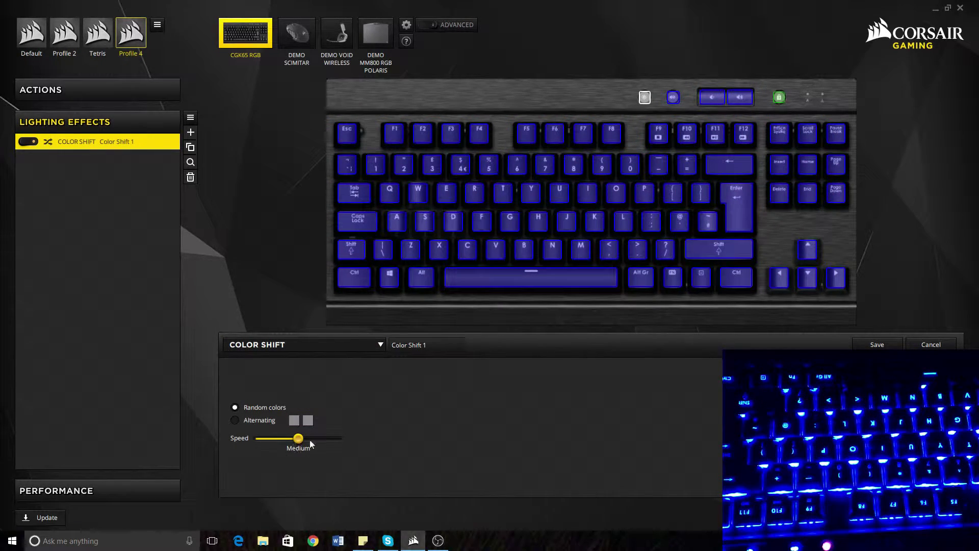
{"action": "left_click_drag", "start_coordinate": [298, 438], "coordinate": [470, 475]}
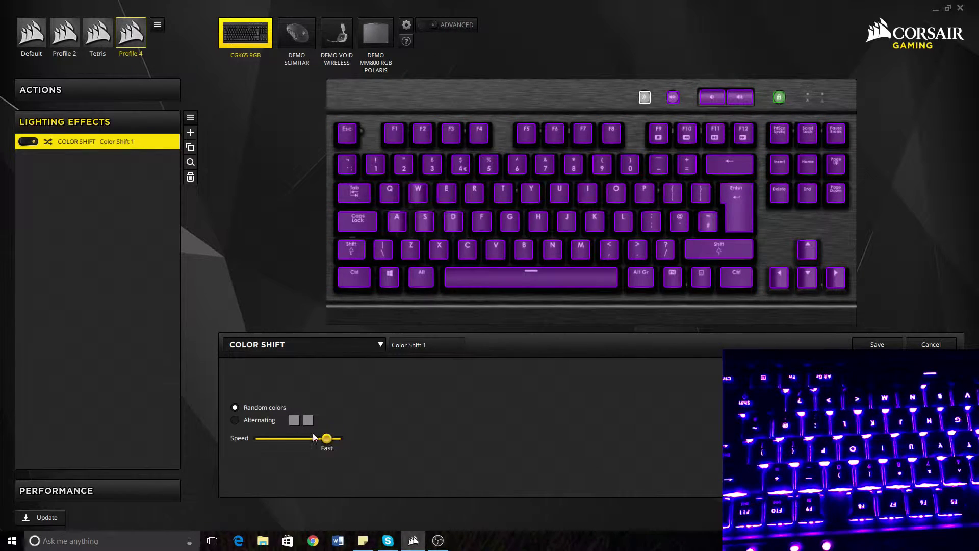
{"action": "left_click_drag", "start_coordinate": [314, 437], "coordinate": [188, 421]}
{"action": "left_click", "coordinate": [234, 419]}
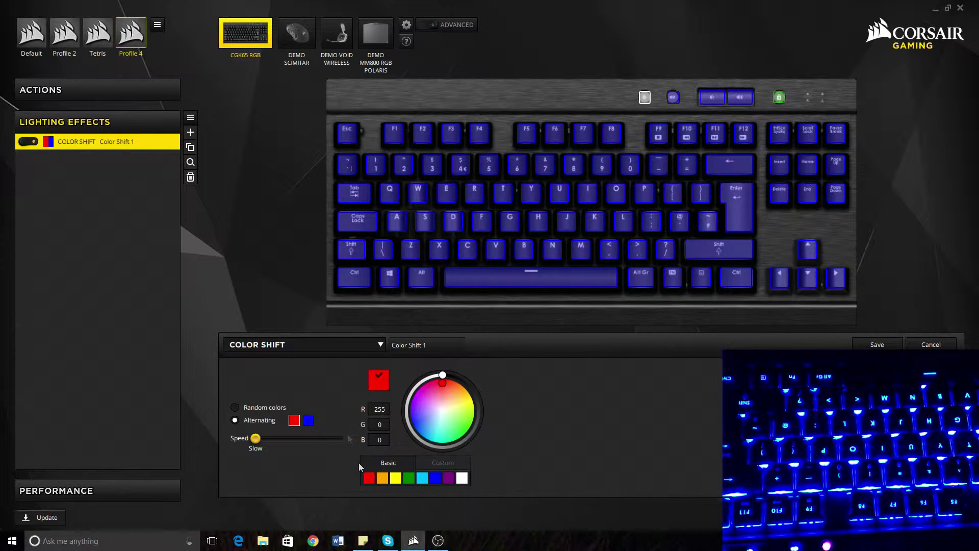
Try the Color Pulse effect and replace it with Color Wave.
{"action": "left_click", "coordinate": [273, 345]}
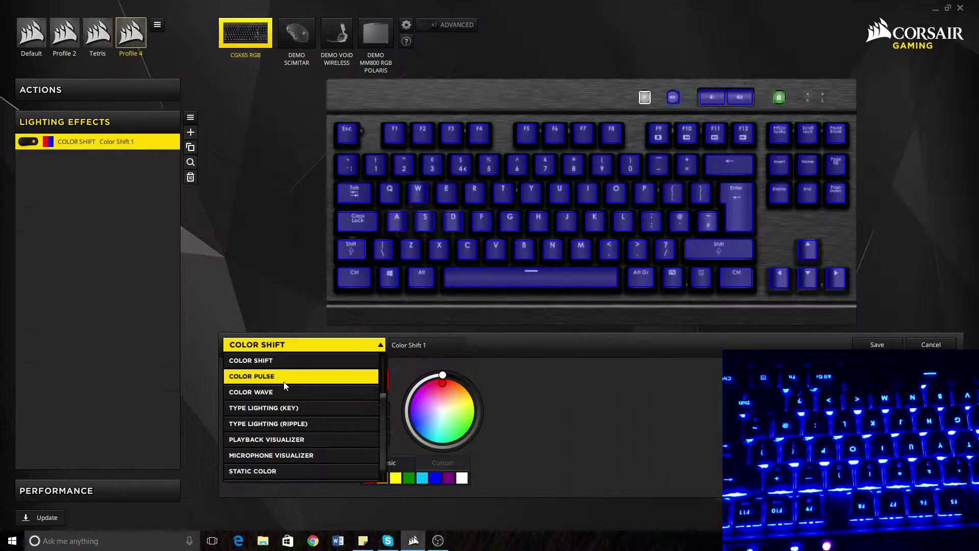
{"action": "left_click", "coordinate": [284, 380]}
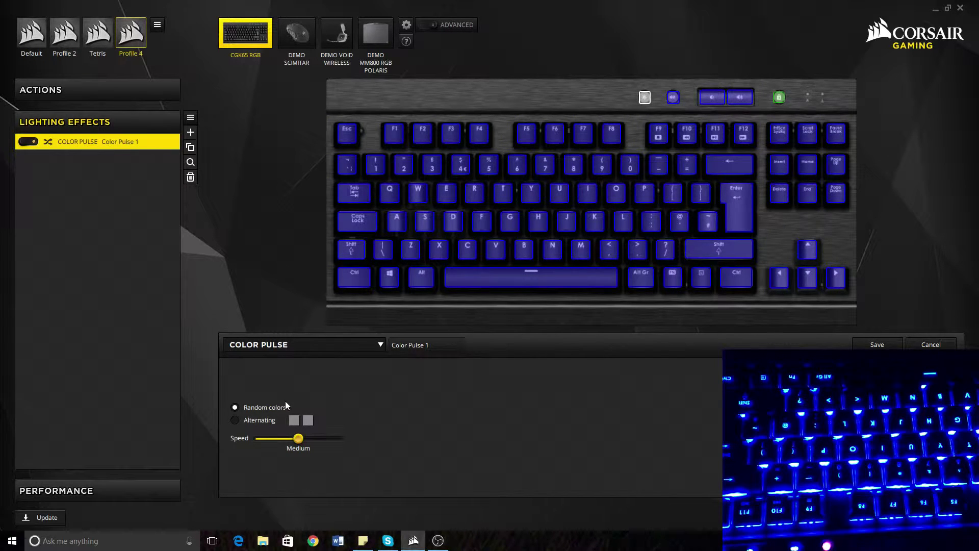
{"action": "left_click", "coordinate": [351, 344]}
{"action": "left_click", "coordinate": [293, 382]}
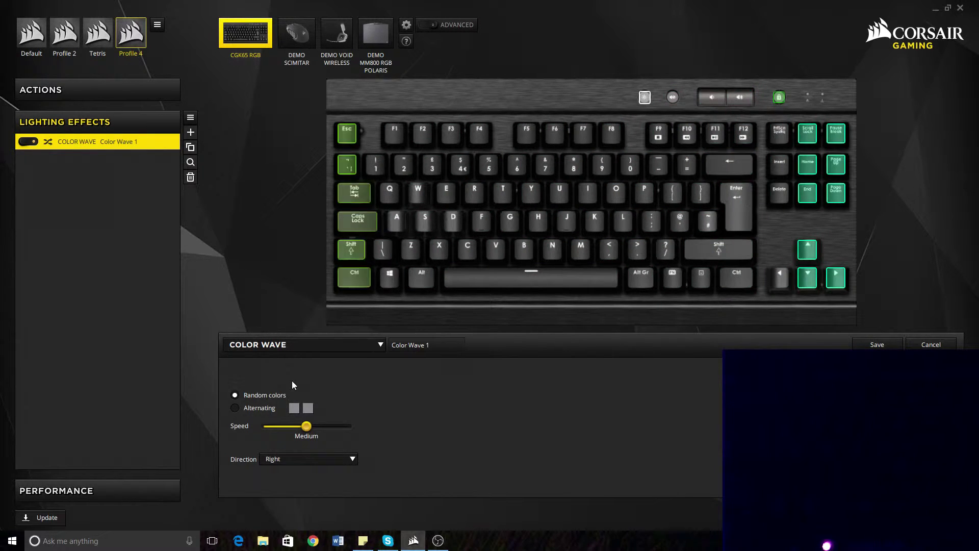
Change the effect to Type Lighting (Key) and test its random colors by striking many keys across the keyboard.
{"action": "left_click", "coordinate": [279, 344]}
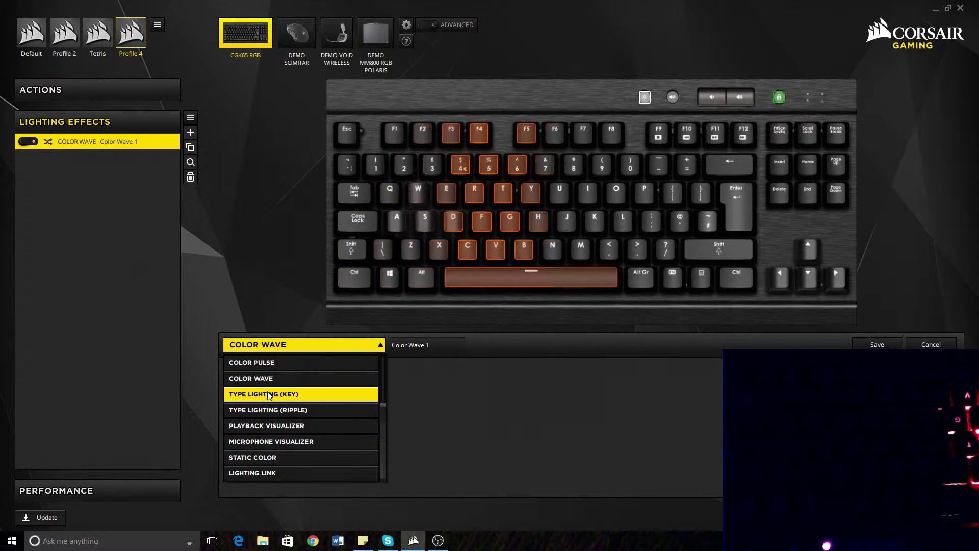
{"action": "left_click", "coordinate": [270, 394]}
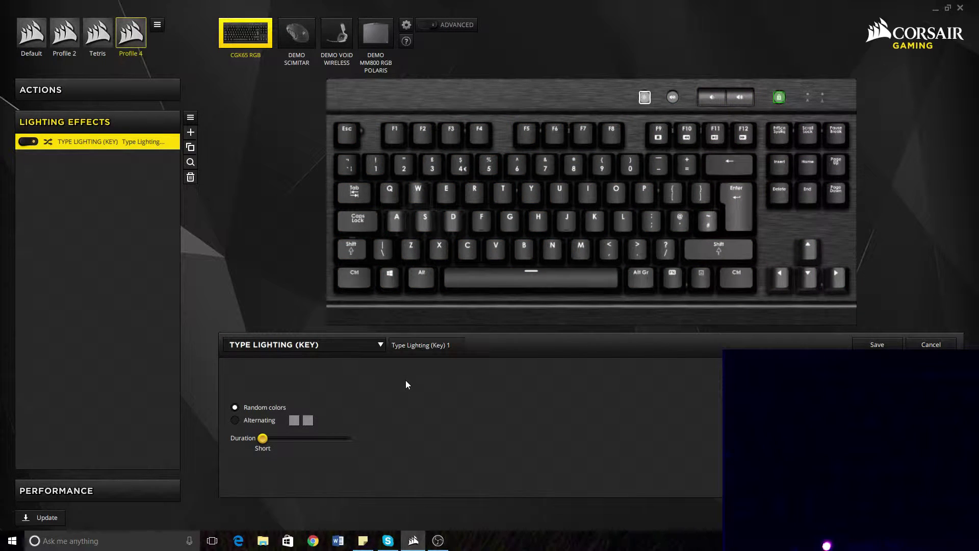
{"action": "key", "text": "o"}
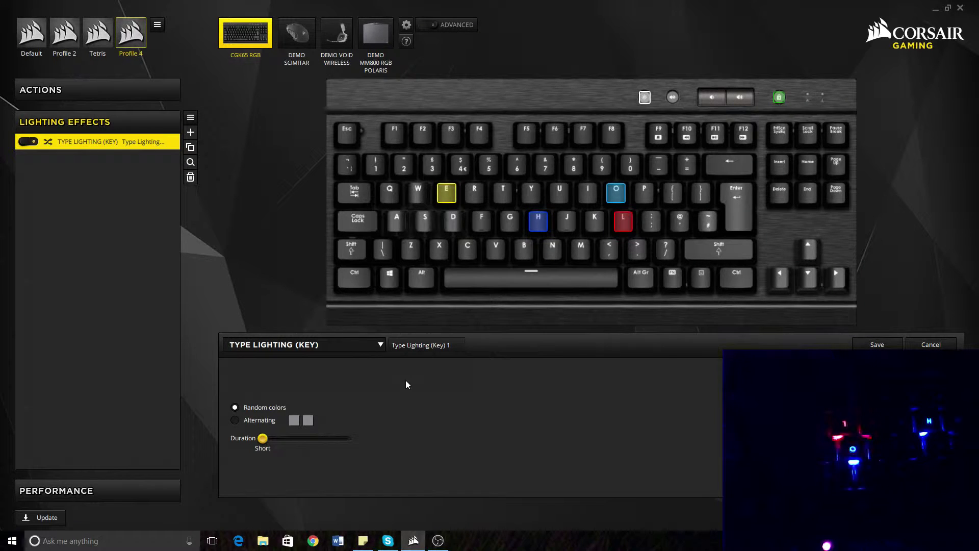
{"action": "key", "text": "u"}
{"action": "key", "text": "r"}
{"action": "key", "text": "w"}
{"action": "key", "text": "g"}
{"action": "key", "text": "5"}
{"action": "key", "text": "7"}
{"action": "key", "text": "8"}
{"action": "key", "text": "0"}
{"action": "key", "text": "Caps_Lock"}
{"action": "key", "text": "a"}
{"action": "key", "text": "s"}
{"action": "key", "text": "d"}
{"action": "key", "text": "e"}
{"action": "key", "text": "h"}
{"action": "key", "text": "backslash"}
{"action": "key", "text": "z"}
{"action": "key", "text": "x"}
{"action": "key", "text": "v"}
{"action": "key", "text": "b"}
{"action": "key", "text": "space"}
{"action": "key", "text": "super"}
{"action": "key", "text": "i"}
{"action": "key", "text": "ctrl+alt+Alt_R"}
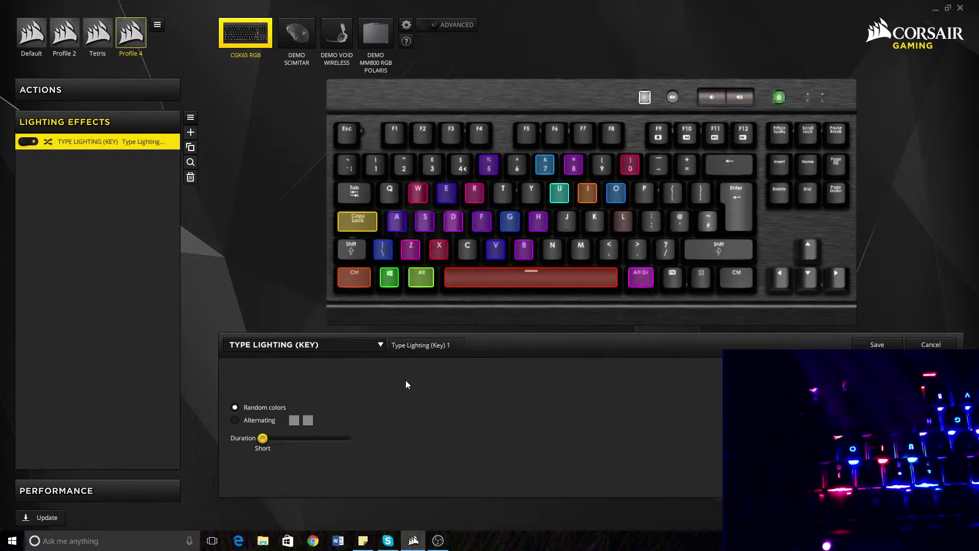
{"action": "key", "text": "q"}
{"action": "key", "text": "w"}
{"action": "key", "text": "e"}
{"action": "key", "text": "r"}
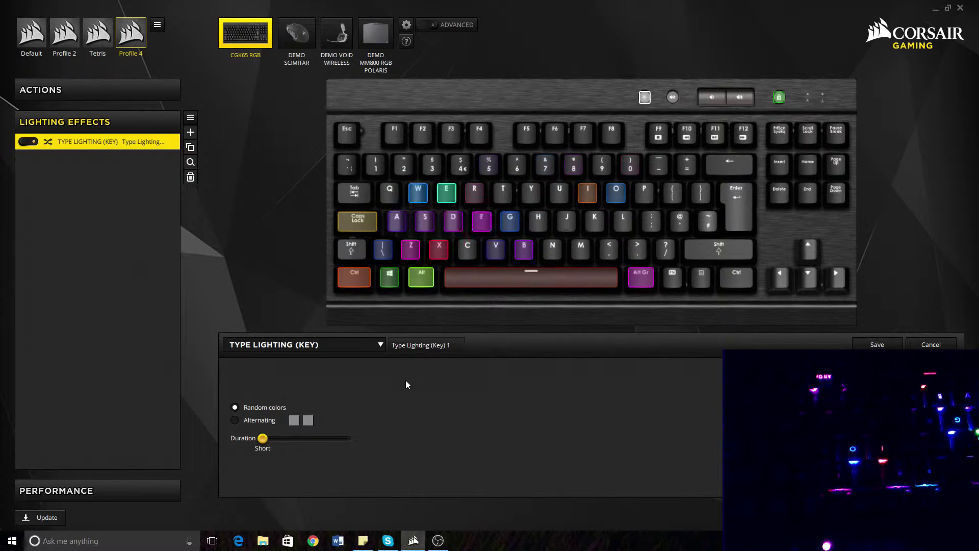
{"action": "key", "text": "Caps_Lock"}
{"action": "key", "text": "a"}
{"action": "key", "text": "s"}
{"action": "key", "text": "d"}
{"action": "key", "text": "f"}
{"action": "key", "text": "g"}
{"action": "key", "text": "a"}
{"action": "key", "text": "s"}
{"action": "key", "text": "w"}
{"action": "key", "text": "Caps_Lock"}
{"action": "key", "text": "q"}
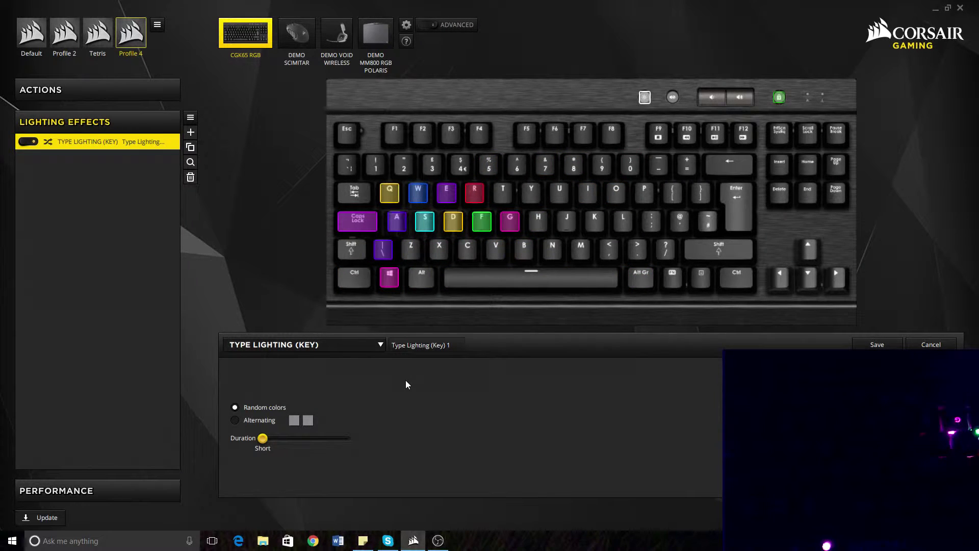
{"action": "key", "text": "9"}
{"action": "key", "text": "u"}
{"action": "key", "text": "i"}
{"action": "key", "text": "o"}
{"action": "key", "text": "j"}
{"action": "key", "text": "k"}
{"action": "key", "text": "l"}
{"action": "key", "text": "semicolon"}
{"action": "key", "text": "8"}
{"action": "key", "text": "9"}
{"action": "key", "text": "p"}
{"action": "key", "text": "l"}
{"action": "key", "text": "m"}
{"action": "key", "text": "p"}
{"action": "key", "text": "o"}
{"action": "key", "text": "k"}
{"action": "key", "text": "j"}
{"action": "key", "text": "Alt_R"}
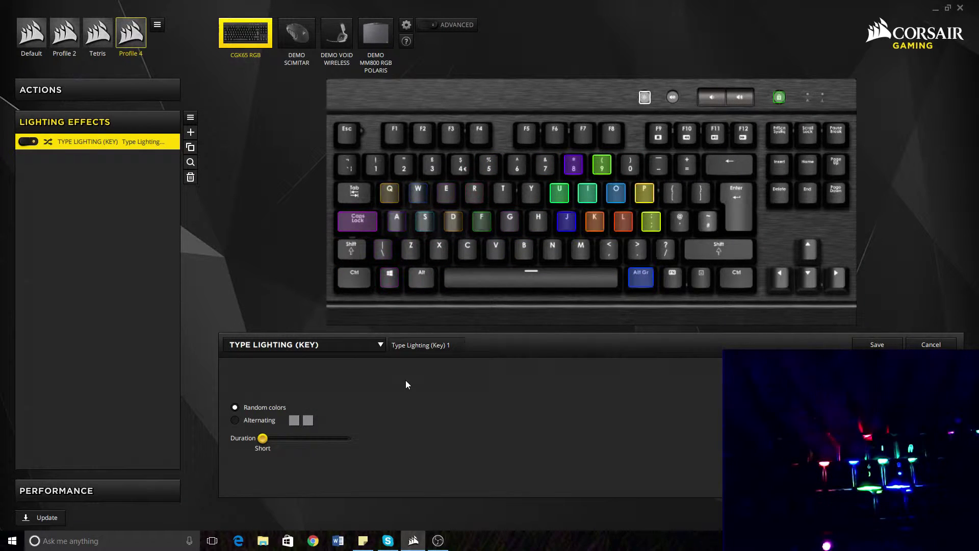
{"action": "key", "text": "y"}
{"action": "key", "text": "o"}
{"action": "key", "text": "k"}
{"action": "key", "text": "j"}
{"action": "key", "text": "j"}
{"action": "key", "text": "semicolon"}
{"action": "key", "text": "u"}
{"action": "key", "text": "p"}
{"action": "key", "text": "p"}
{"action": "key", "text": "o"}
{"action": "key", "text": "h"}
{"action": "key", "text": "k"}
{"action": "key", "text": "y"}
{"action": "key", "text": "g"}
{"action": "key", "text": "f"}
{"action": "key", "text": "o"}
{"action": "key", "text": "p"}
{"action": "key", "text": "bracketright"}
{"action": "key", "text": "comma"}
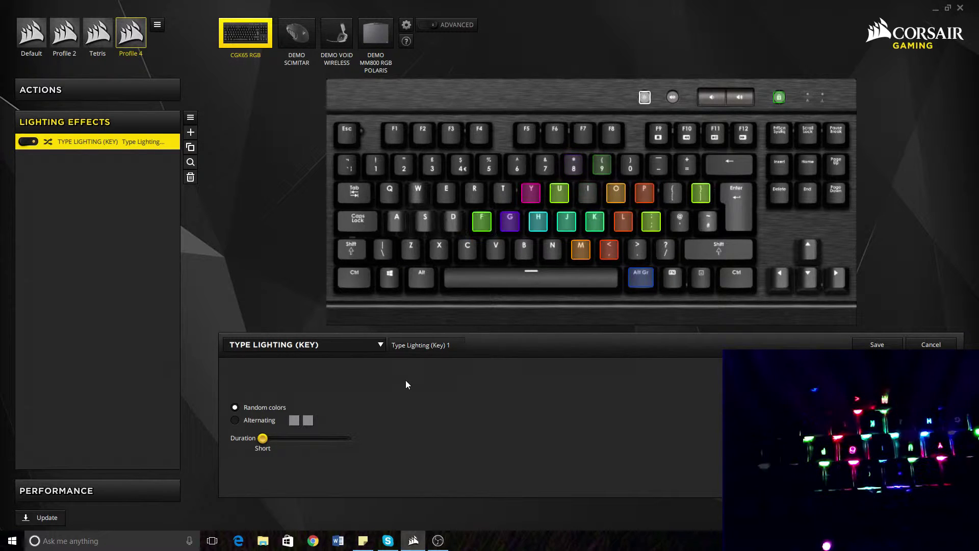
Switch Type Lighting (Key) to alternating red and blue and test it by striking various keys.
{"action": "left_click", "coordinate": [235, 420]}
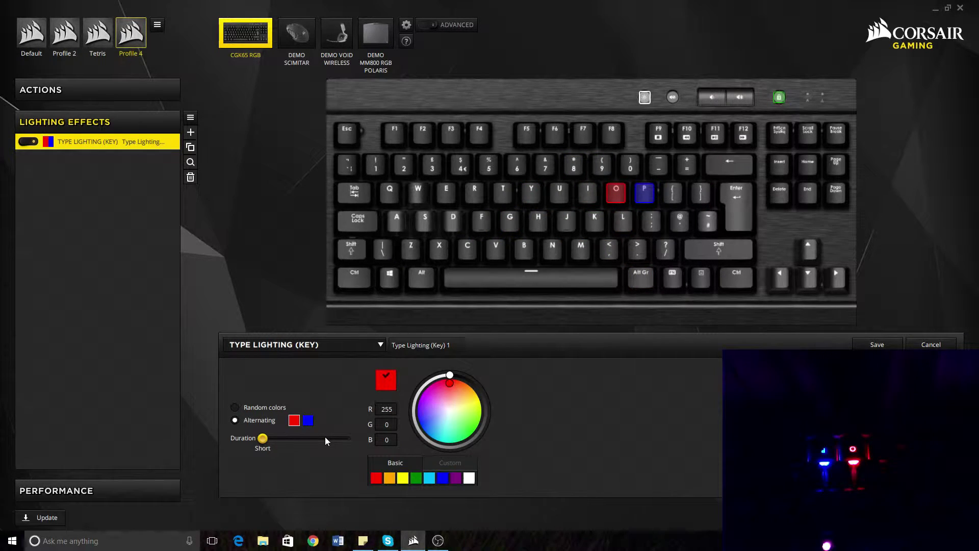
{"action": "key", "text": "j"}
{"action": "key", "text": "k"}
{"action": "key", "text": "l"}
{"action": "key", "text": "semicolon"}
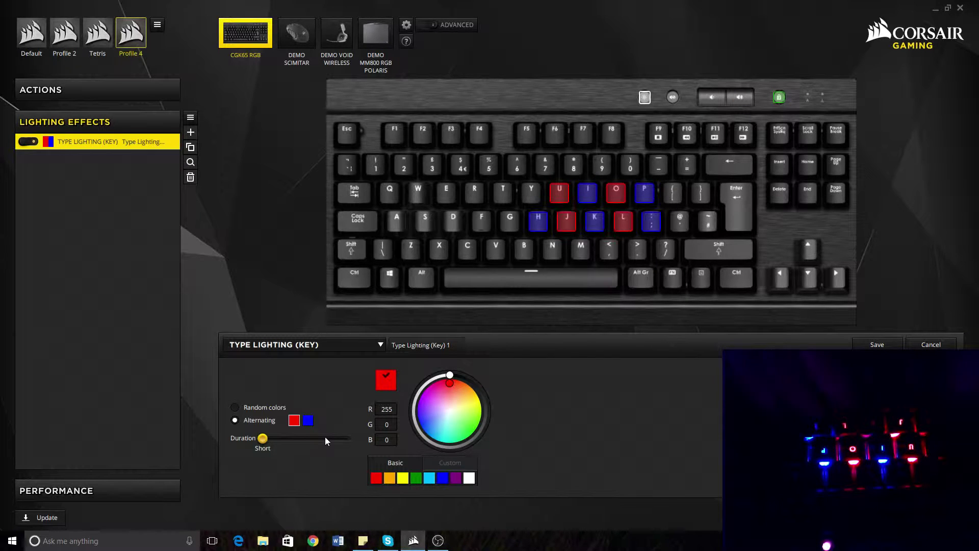
{"action": "key", "text": "semicolon"}
{"action": "key", "text": "comma"}
{"action": "key", "text": "y"}
{"action": "key", "text": "h"}
{"action": "key", "text": "b"}
{"action": "key", "text": "n"}
{"action": "key", "text": "space"}
{"action": "key", "text": "m"}
{"action": "key", "text": "u"}
{"action": "key", "text": "v"}
{"action": "key", "text": "t"}
Change the effect to Type Lighting (Ripple) and test its random-color ripples with letter keys and repeated spaces.
{"action": "left_click", "coordinate": [275, 345]}
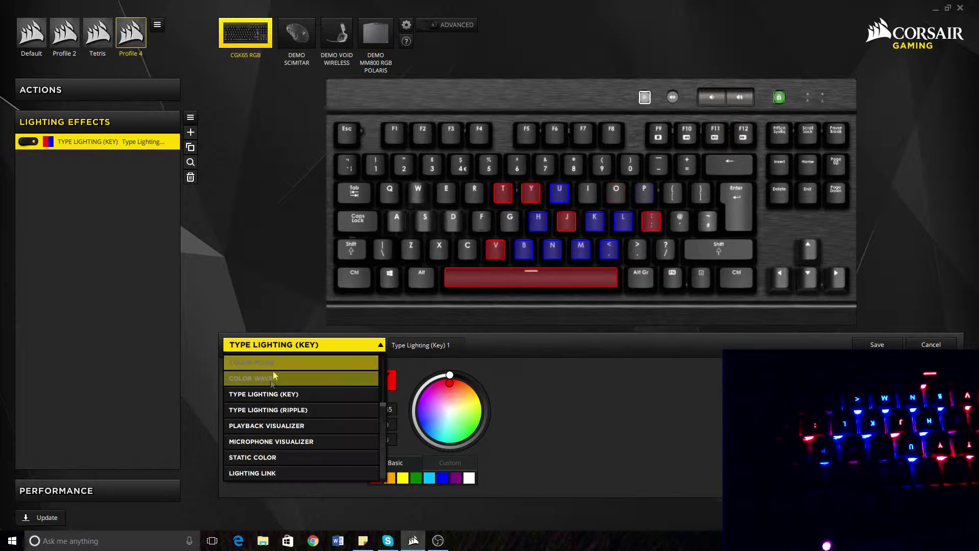
{"action": "left_click", "coordinate": [276, 406]}
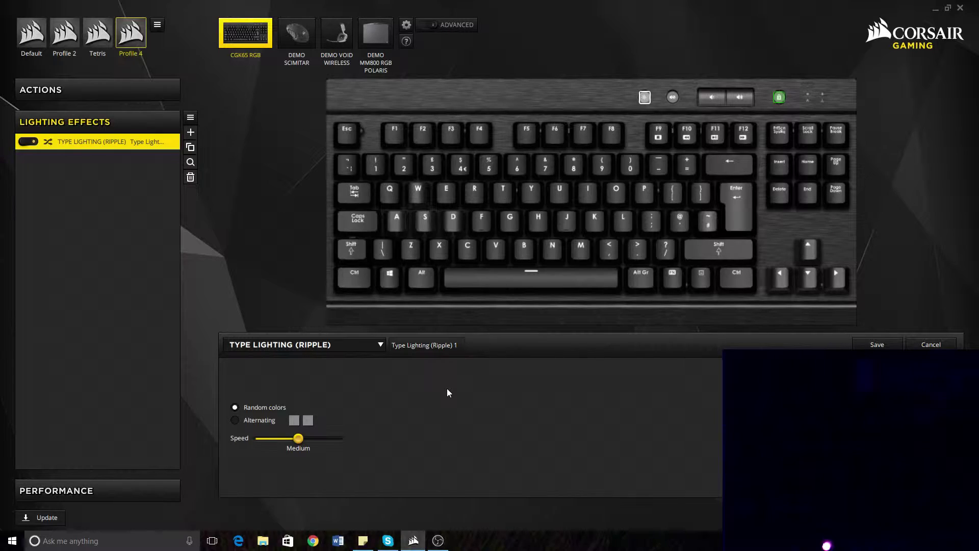
{"action": "key", "text": "k"}
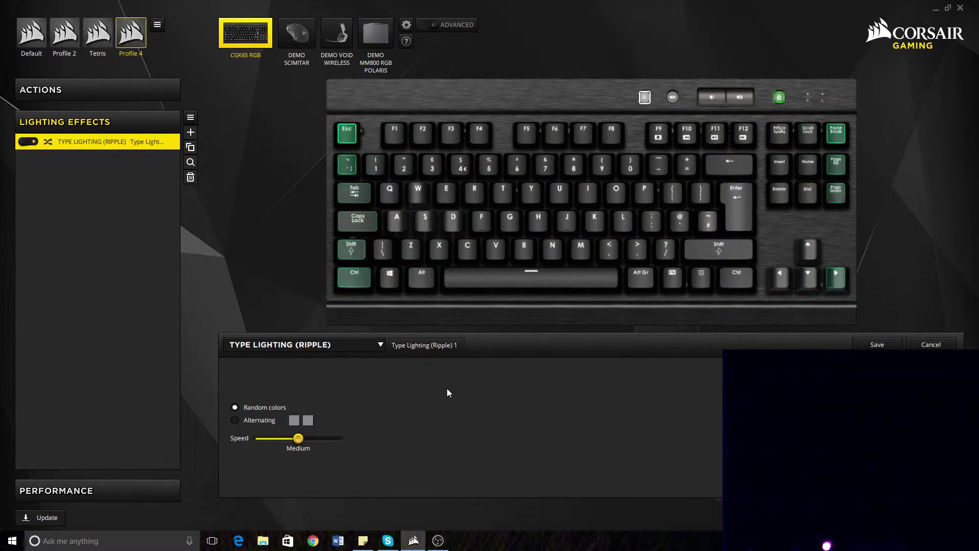
{"action": "key", "text": "k"}
{"action": "key", "text": "k"}
{"action": "key", "text": "j"}
{"action": "key", "text": "g"}
{"action": "key", "text": "l"}
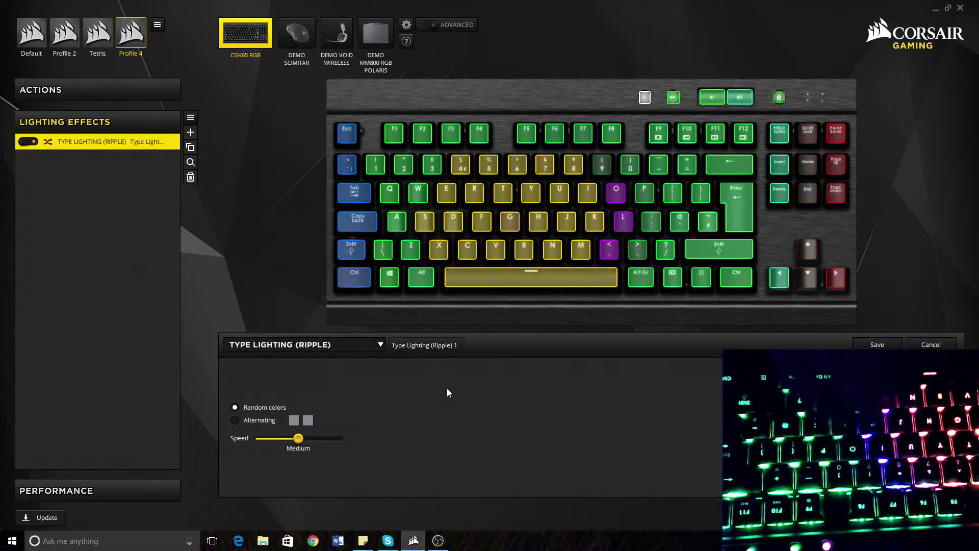
{"action": "key", "text": "h"}
{"action": "key", "text": "j"}
{"action": "key", "text": "g"}
{"action": "key", "text": "m"}
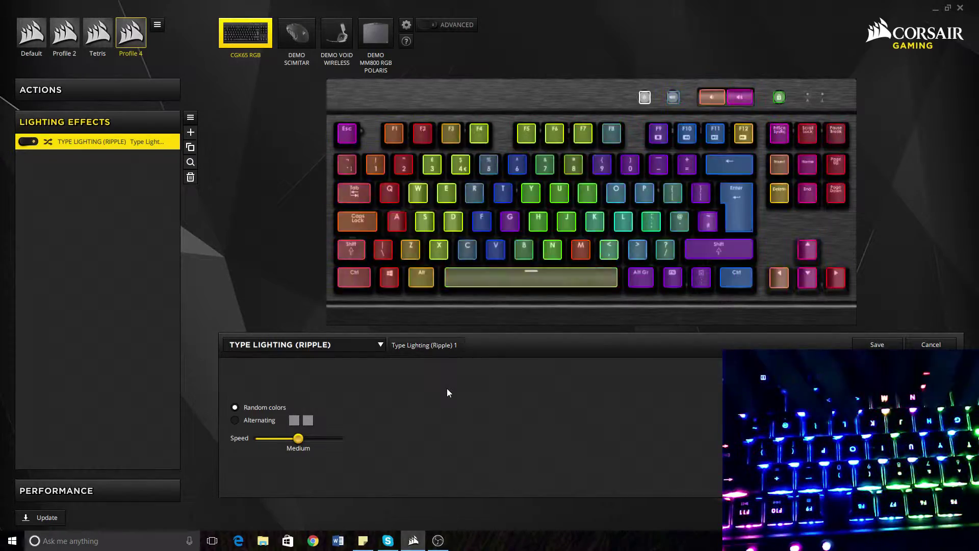
{"action": "key", "text": "space"}
{"action": "key", "text": "space"}
{"action": "key", "text": "space"}
{"action": "key", "text": "space"}
{"action": "key", "text": "space"}
{"action": "key", "text": "space"}
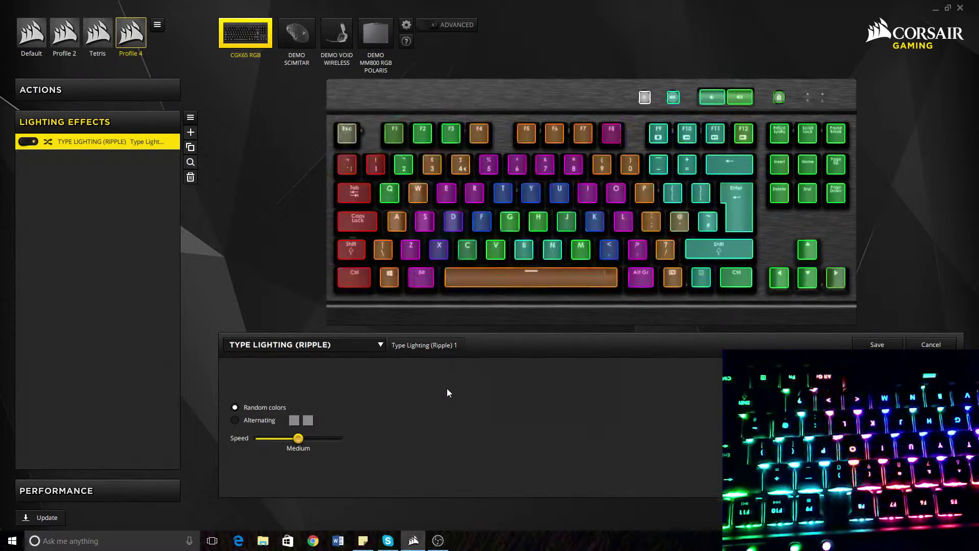
{"action": "key", "text": "space"}
{"action": "key", "text": "space"}
{"action": "key", "text": "space"}
{"action": "key", "text": "space"}
{"action": "key", "text": "space"}
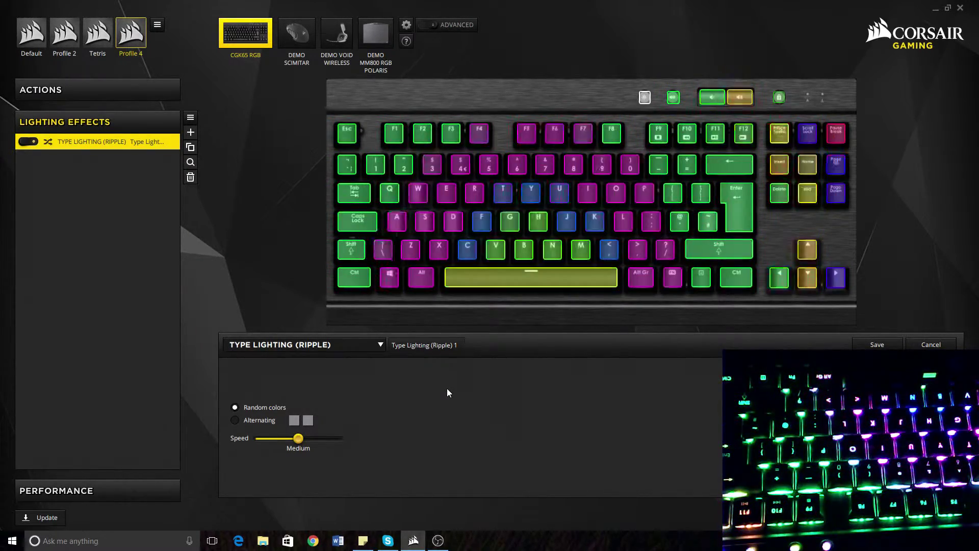
Try the Playback Visualizer effect and replace it with Static Color.
{"action": "left_click", "coordinate": [374, 347]}
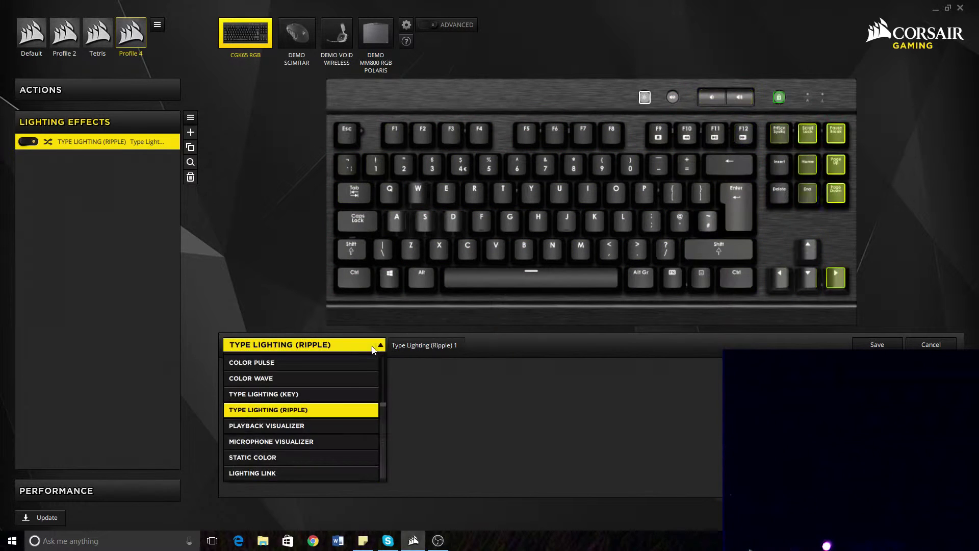
{"action": "left_click", "coordinate": [266, 425]}
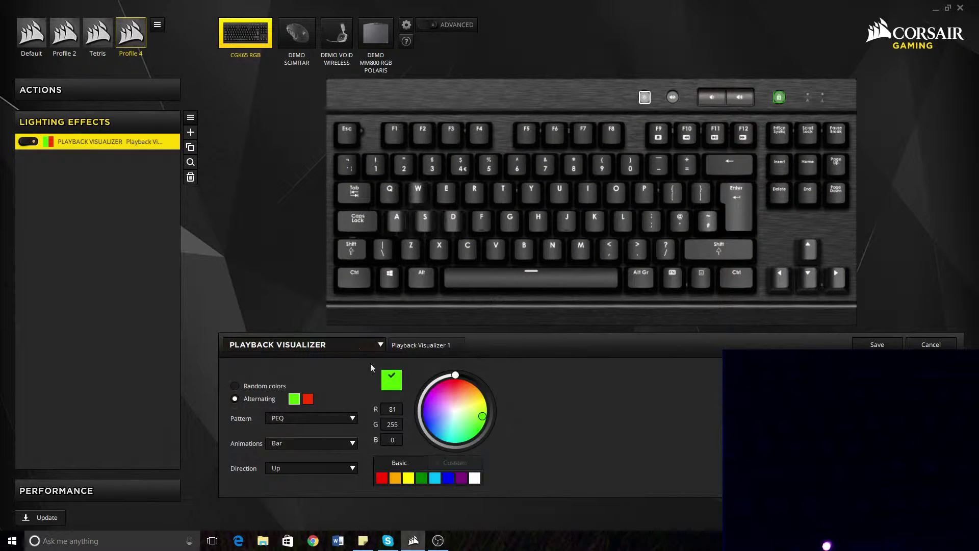
{"action": "left_click", "coordinate": [352, 344]}
{"action": "left_click", "coordinate": [294, 458]}
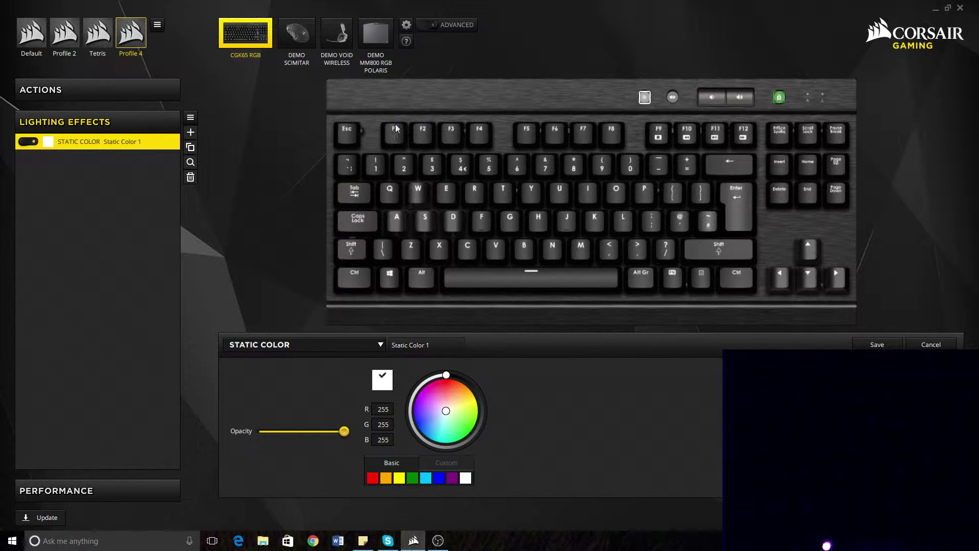
Assign the Static Color effect to the F1 to F12 keys and set the color to the basic light blue.
{"action": "left_click_drag", "start_coordinate": [335, 116], "coordinate": [595, 79]}
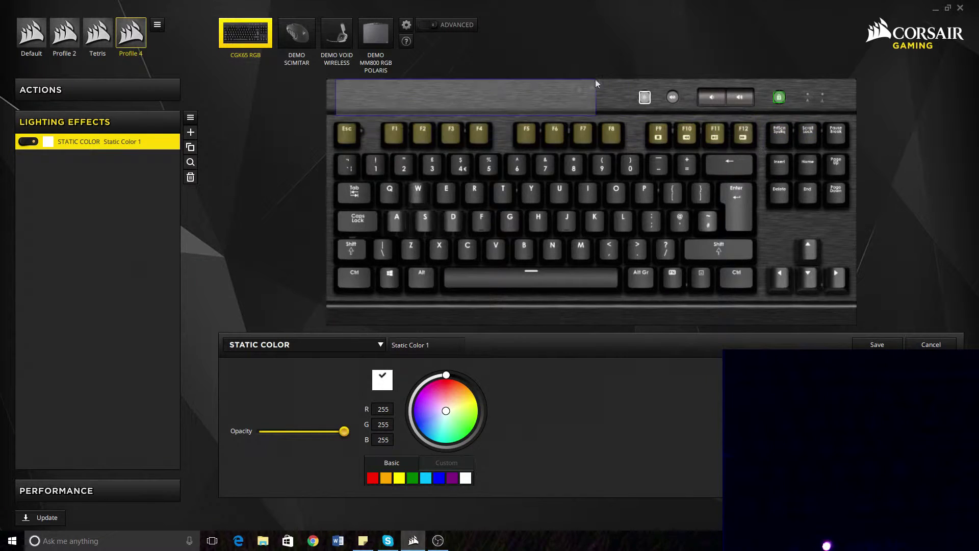
{"action": "left_click_drag", "start_coordinate": [390, 97], "coordinate": [586, 102]}
{"action": "left_click_drag", "start_coordinate": [750, 116], "coordinate": [383, 139]}
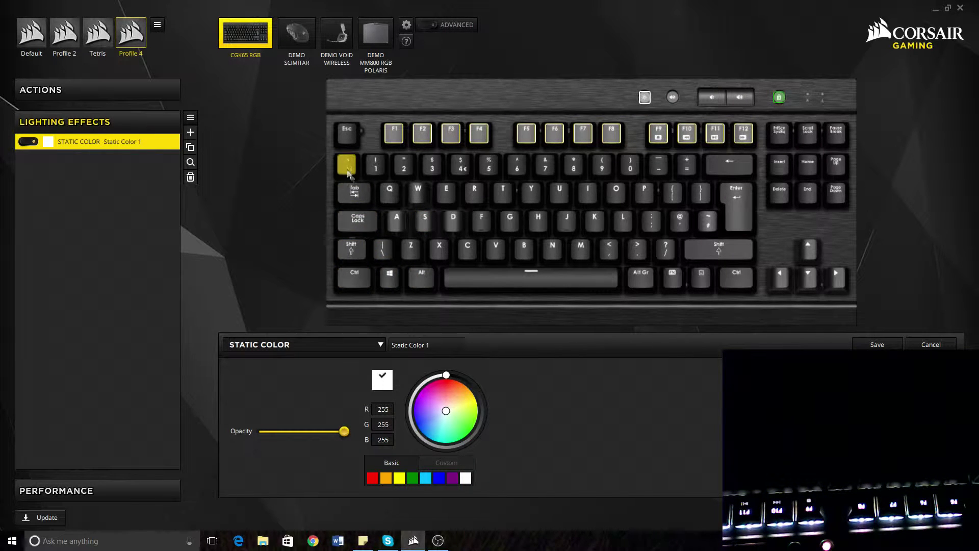
{"action": "left_click", "coordinate": [425, 477]}
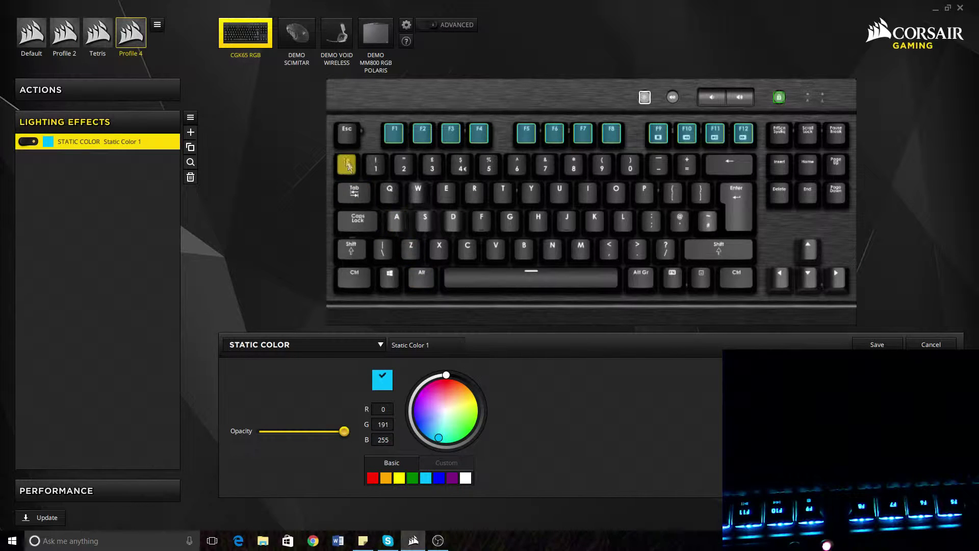
Assign the light blue Static Color to the main key block from the number row to the space bar row and save the layer.
{"action": "left_click_drag", "start_coordinate": [335, 151], "coordinate": [753, 283]}
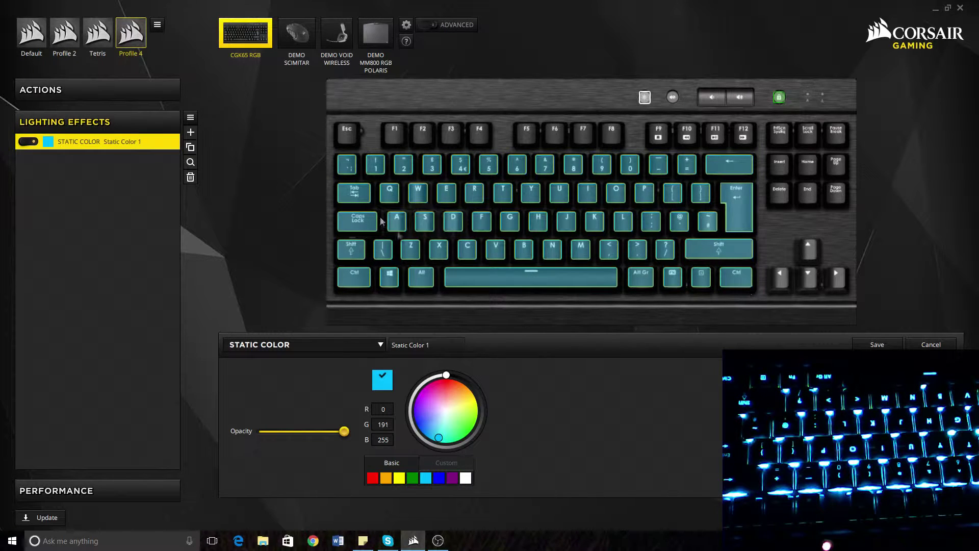
{"action": "left_click", "coordinate": [190, 134]}
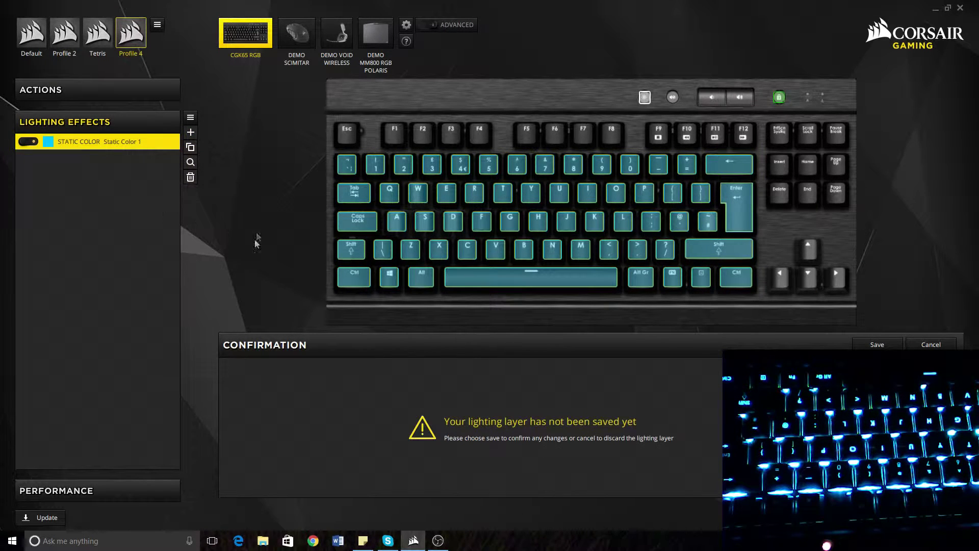
{"action": "left_click", "coordinate": [875, 346]}
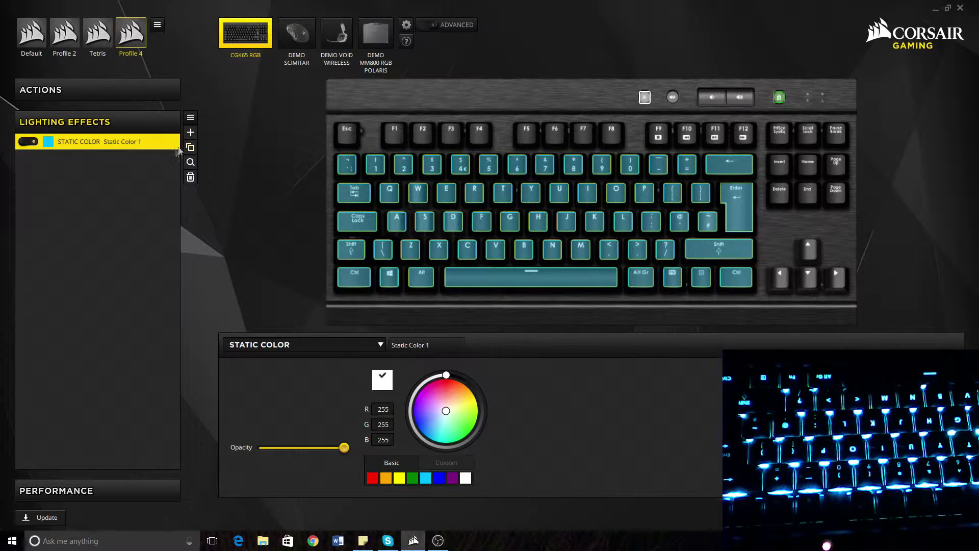
Add a second lighting layer with the Static Color effect and color the W, A, S and D keys red.
{"action": "left_click", "coordinate": [192, 133]}
{"action": "left_click", "coordinate": [298, 345]}
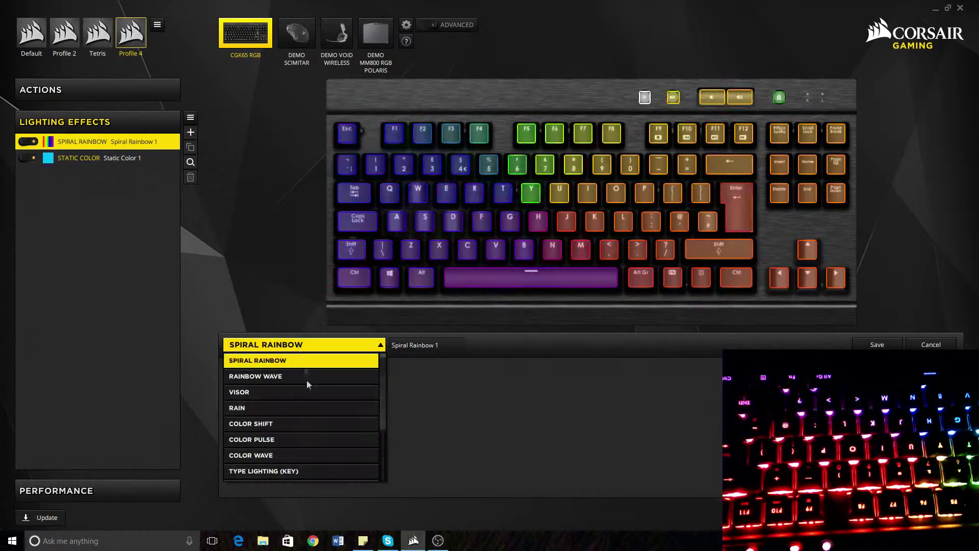
{"action": "scroll", "coordinate": [279, 467], "scroll_direction": "down", "scroll_amount": 3}
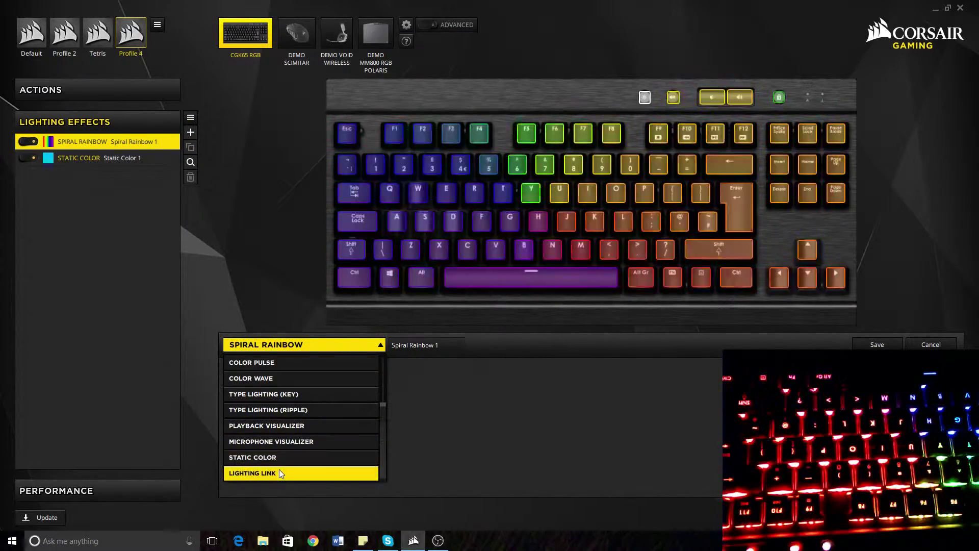
{"action": "left_click", "coordinate": [272, 459]}
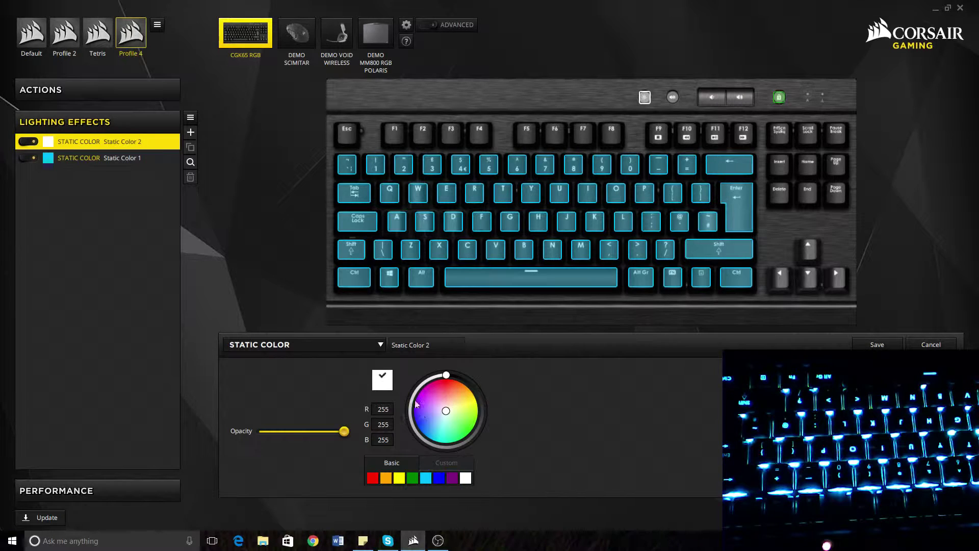
{"action": "left_click_drag", "start_coordinate": [381, 118], "coordinate": [750, 148]}
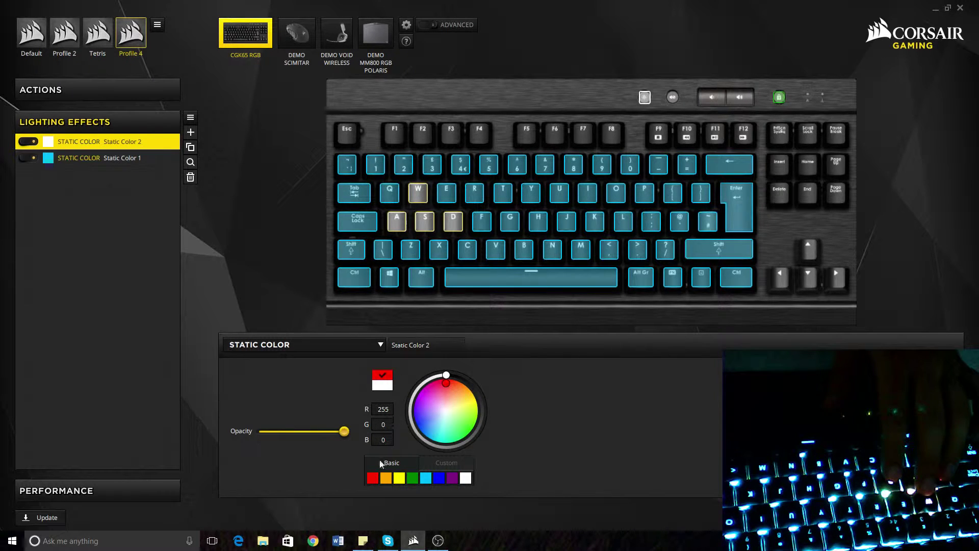
{"action": "left_click", "coordinate": [373, 477]}
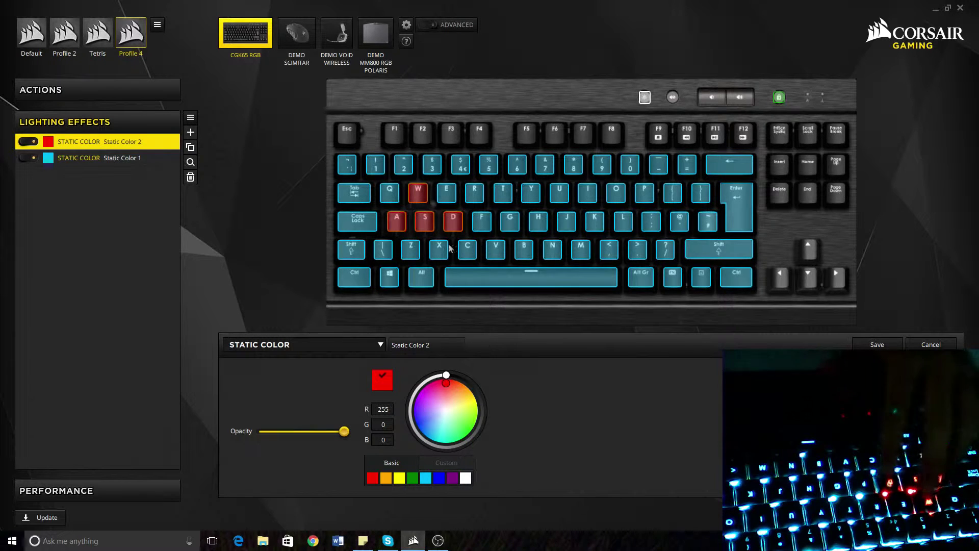
Save the red WASD layer and delete it from the lighting effects.
{"action": "key", "text": "Escape"}
{"action": "left_click", "coordinate": [190, 178]}
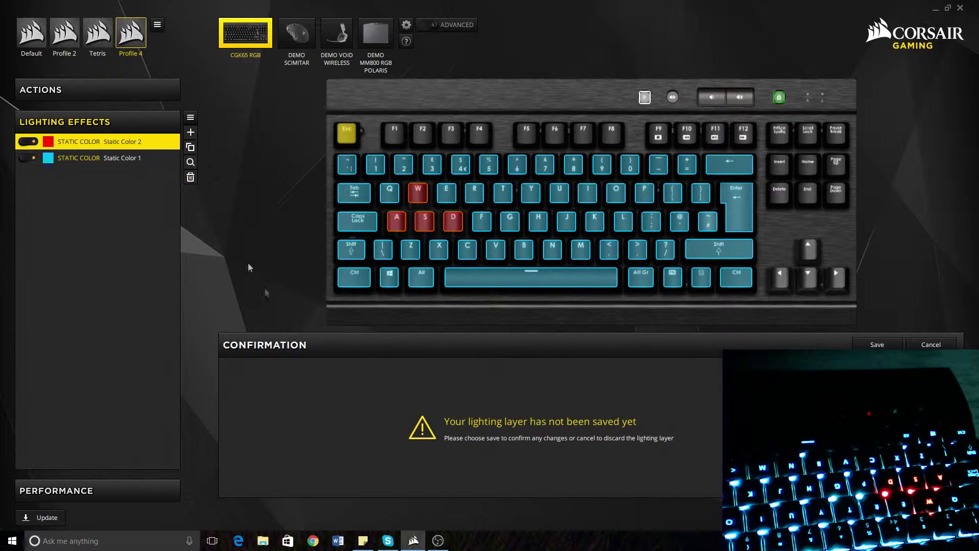
{"action": "left_click", "coordinate": [875, 345]}
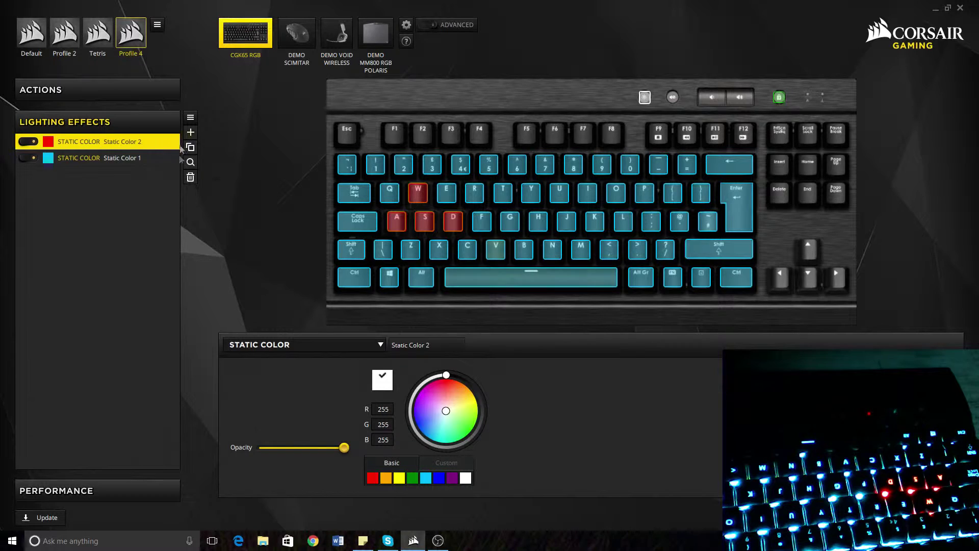
{"action": "left_click", "coordinate": [190, 177]}
Change the remaining layer to Lighting Link with the Type Lighting (Ripple) effect and test its random colors with the G, S and J keys.
{"action": "left_click", "coordinate": [277, 346]}
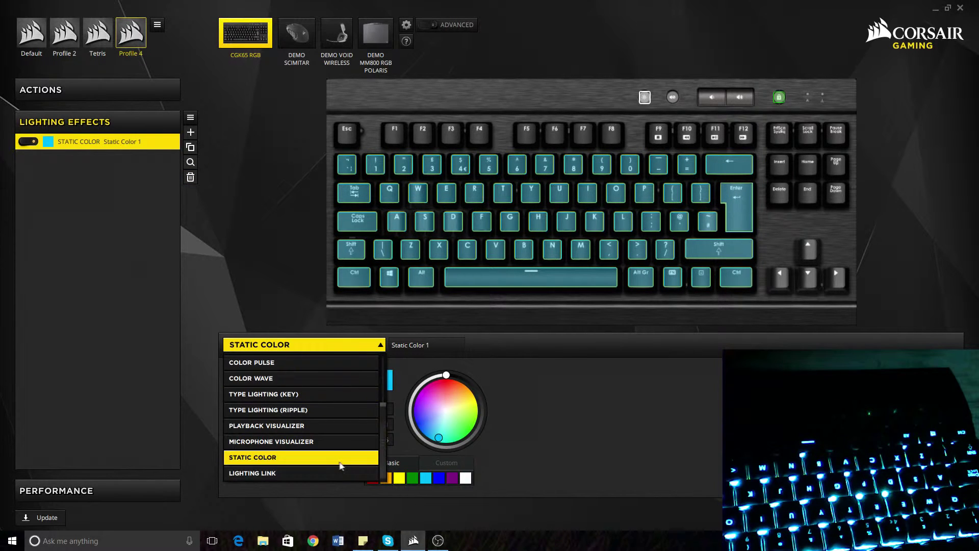
{"action": "left_click", "coordinate": [296, 470]}
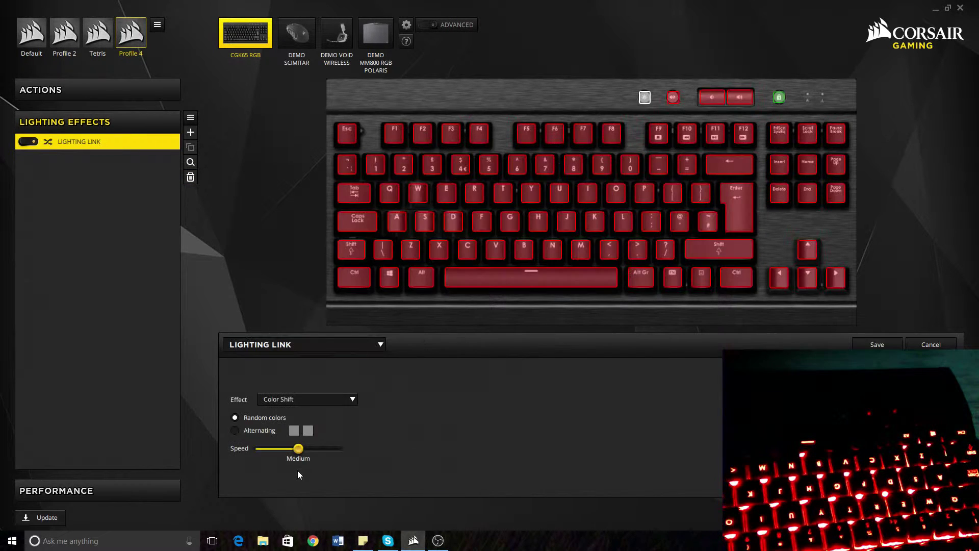
{"action": "left_click", "coordinate": [285, 397]}
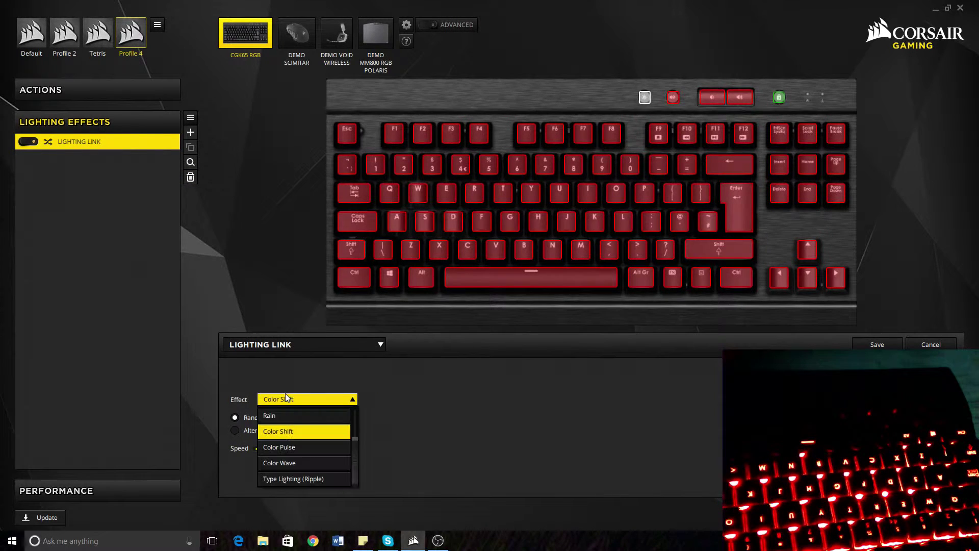
{"action": "left_click", "coordinate": [288, 479]}
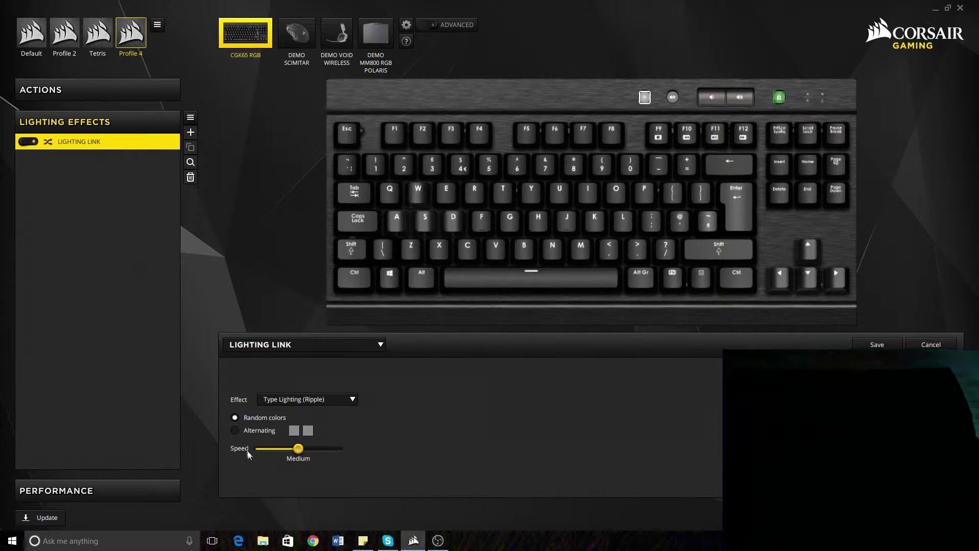
{"action": "key", "text": "g"}
{"action": "key", "text": "s"}
{"action": "key", "text": "j"}
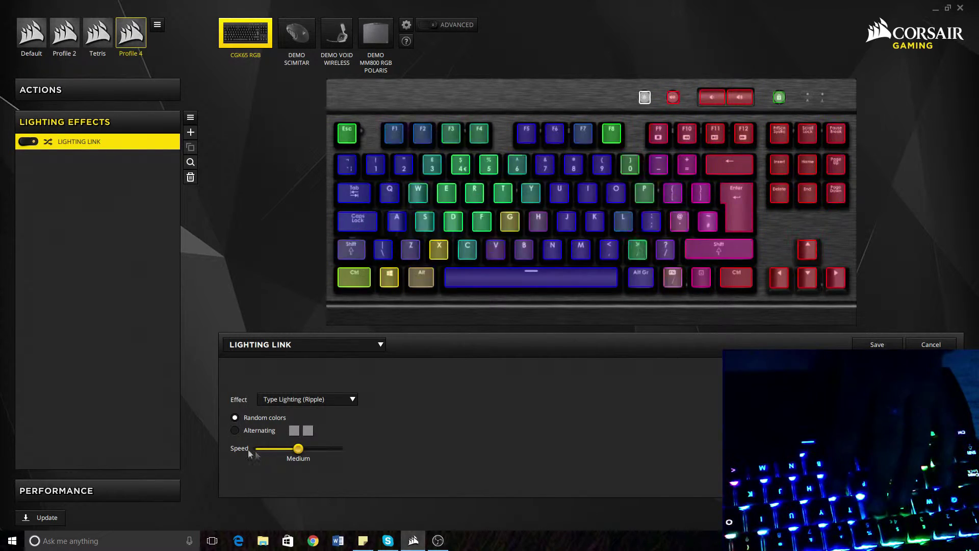
Switch the Lighting Link ripple to alternating red and blue at Fast speed and test it by repeatedly striking G.
{"action": "left_click", "coordinate": [239, 432]}
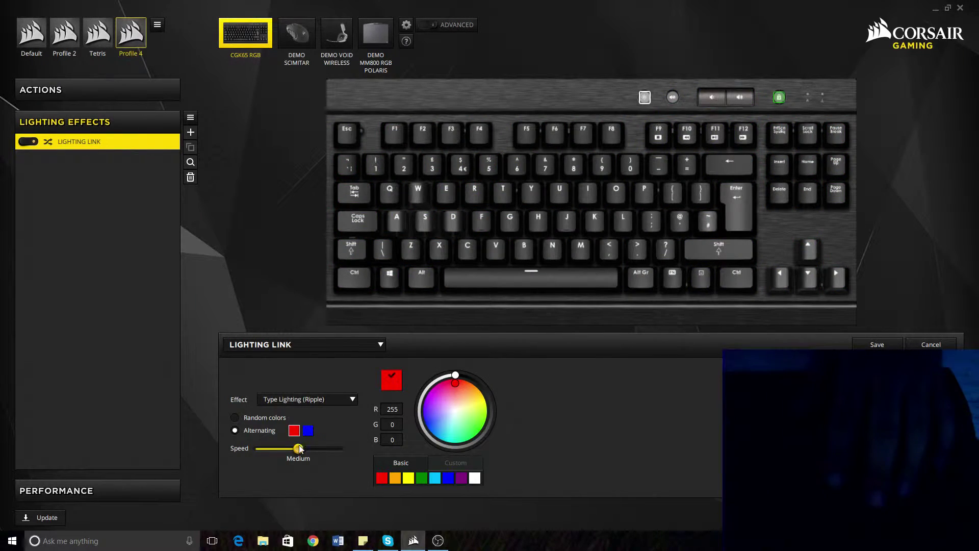
{"action": "key", "text": "g"}
{"action": "key", "text": "g"}
{"action": "key", "text": "g"}
{"action": "key", "text": "g"}
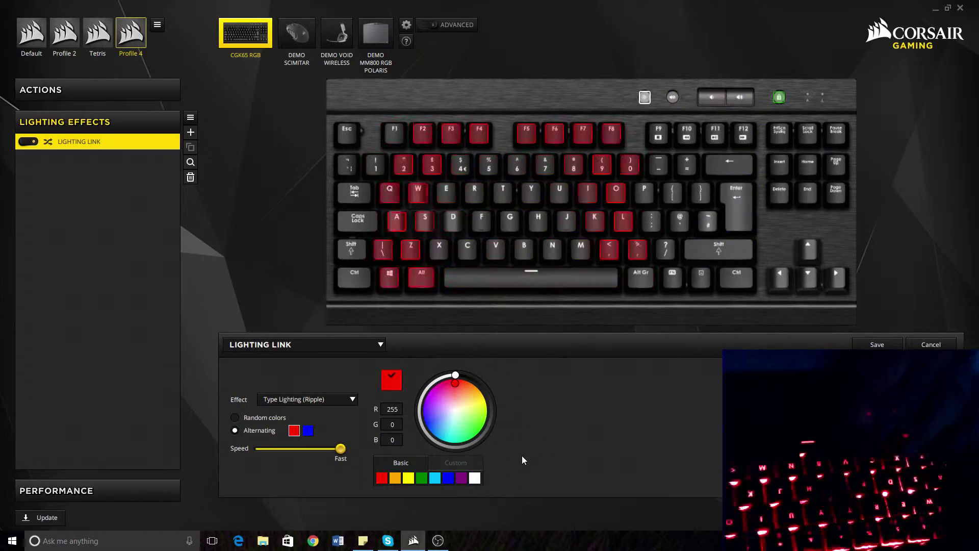
{"action": "key", "text": "g"}
{"action": "key", "text": "g"}
{"action": "key", "text": "g"}
{"action": "key", "text": "g"}
{"action": "key", "text": "g"}
{"action": "key", "text": "g"}
{"action": "key", "text": "g"}
{"action": "key", "text": "g"}
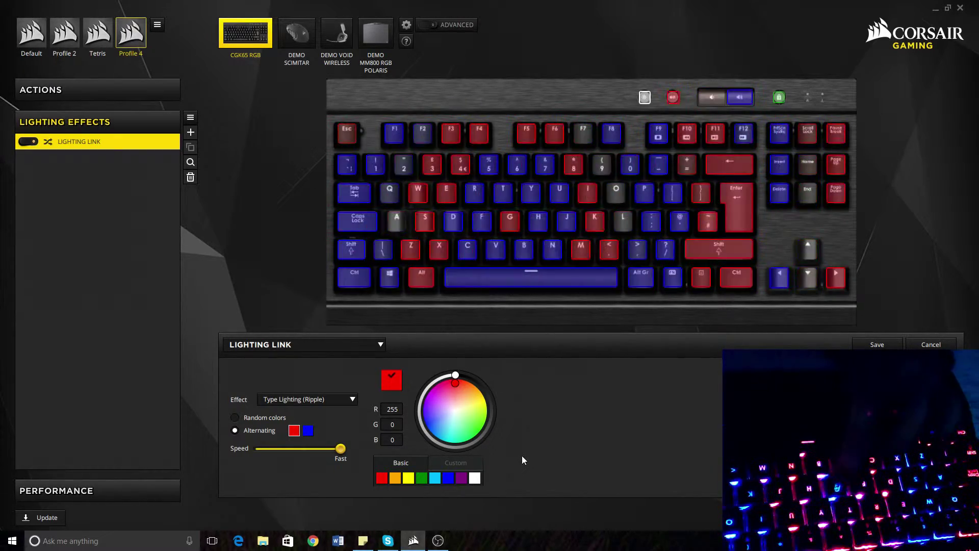
{"action": "key", "text": "g"}
{"action": "key", "text": "g"}
{"action": "key", "text": "g"}
{"action": "key", "text": "g"}
{"action": "key", "text": "g"}
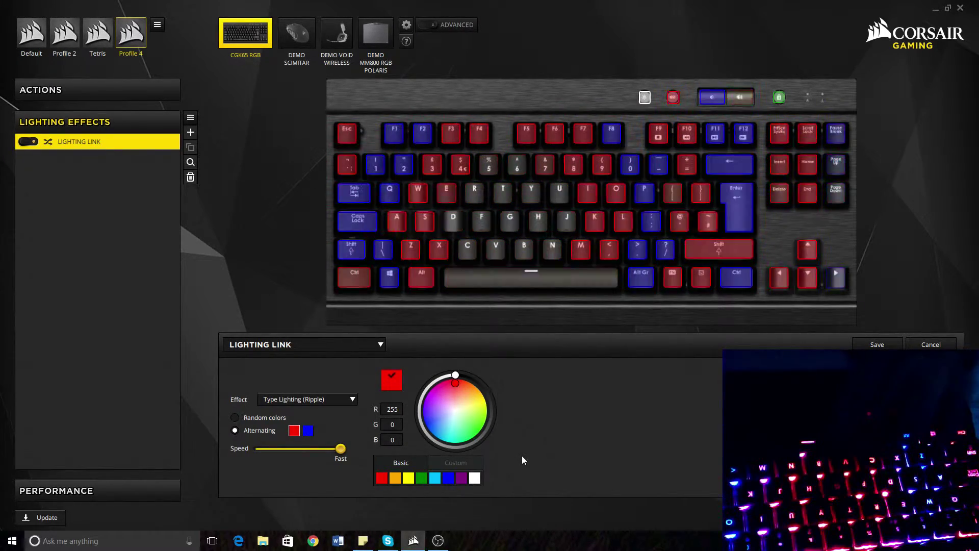
Test the fast red and blue ripple from the keyboard's edge by repeatedly striking the right arrow key.
{"action": "key", "text": "Right"}
{"action": "key", "text": "Right"}
{"action": "key", "text": "Right"}
{"action": "key", "text": "Right"}
{"action": "key", "text": "Right"}
{"action": "key", "text": "Right"}
{"action": "key", "text": "Right"}
{"action": "key", "text": "Right"}
{"action": "key", "text": "Right"}
{"action": "key", "text": "Right"}
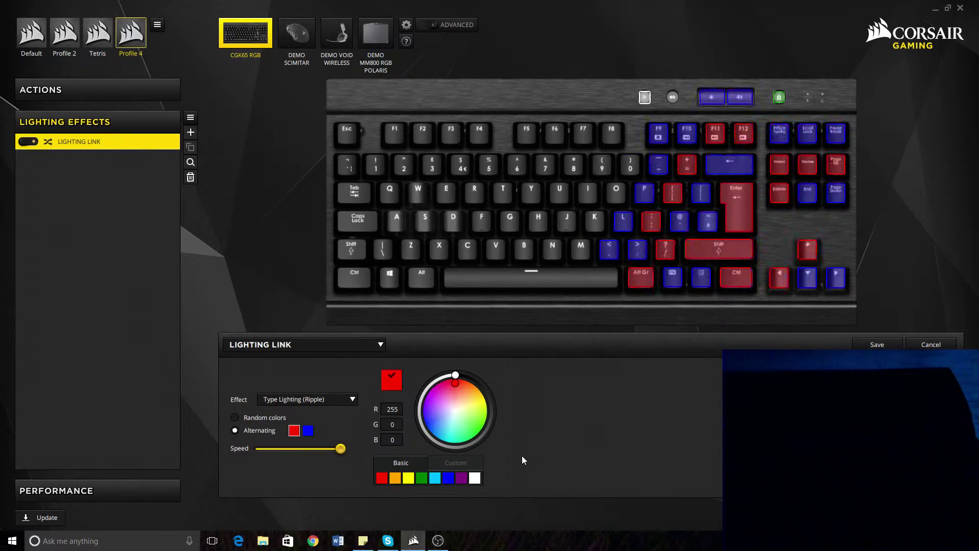
{"action": "key", "text": "Right"}
{"action": "key", "text": "Right"}
{"action": "key", "text": "Right"}
{"action": "key", "text": "Right"}
{"action": "key", "text": "Right"}
{"action": "key", "text": "Right"}
{"action": "key", "text": "Right"}
{"action": "key", "text": "Right"}
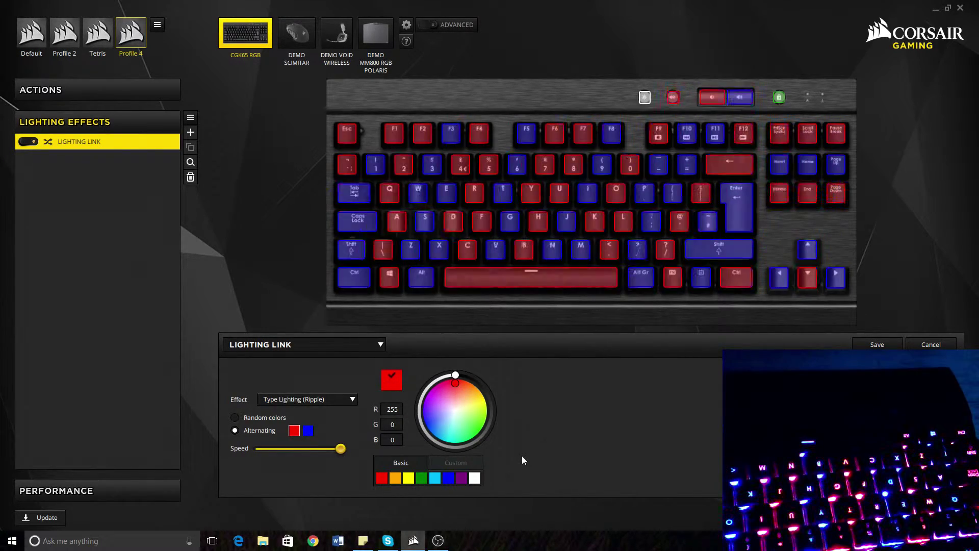
{"action": "key", "text": "Right"}
{"action": "key", "text": "Right"}
{"action": "key", "text": "Right"}
{"action": "key", "text": "Right"}
{"action": "key", "text": "Right"}
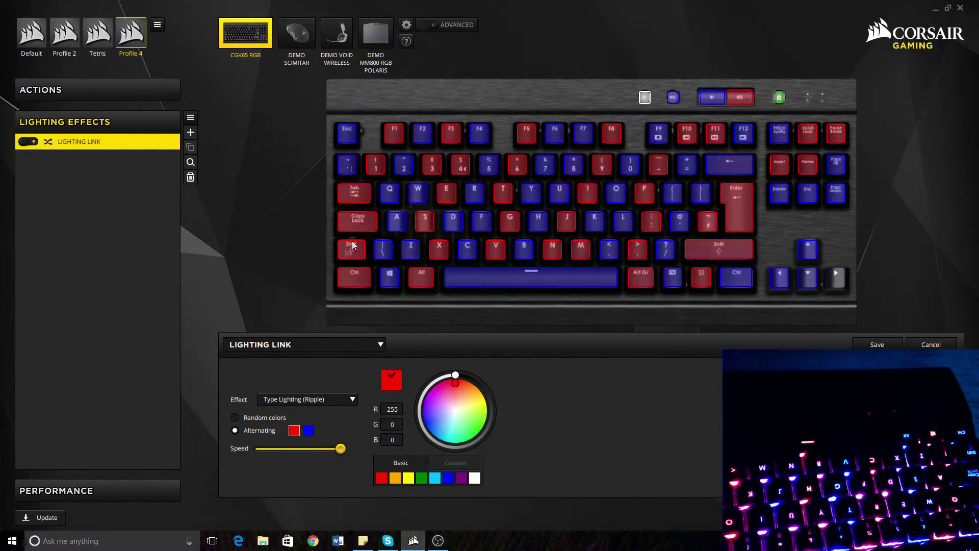
Change the layer's effect from Lighting Link to Color Shift and set its speed to Slow.
{"action": "left_click", "coordinate": [314, 344]}
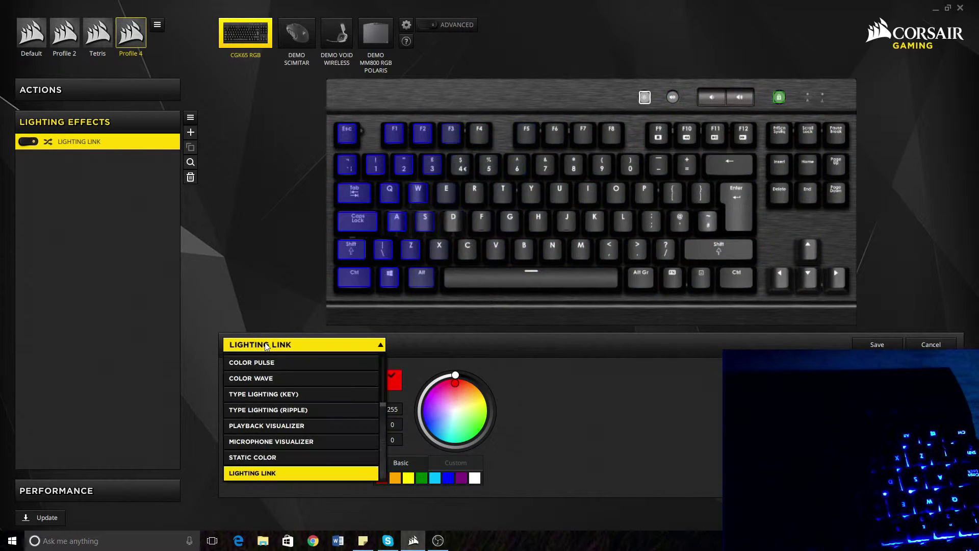
{"action": "scroll", "coordinate": [303, 425], "scroll_direction": "up", "scroll_amount": 3}
{"action": "scroll", "coordinate": [275, 421], "scroll_direction": "down", "scroll_amount": 1}
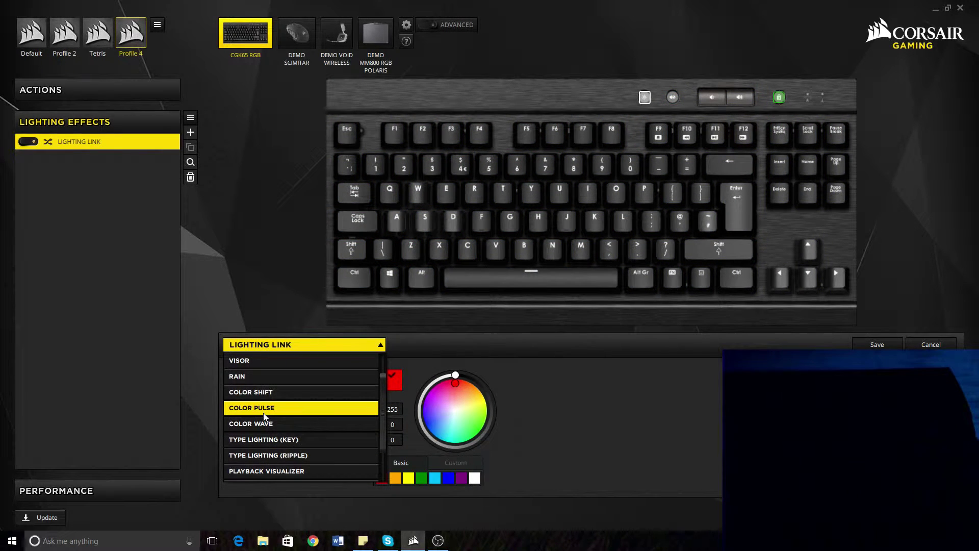
{"action": "left_click", "coordinate": [265, 392]}
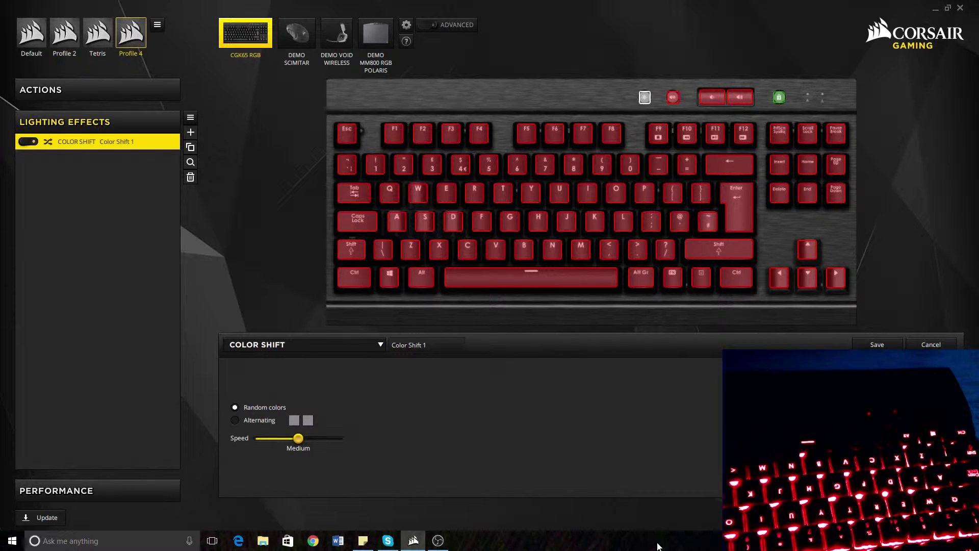
{"action": "left_click_drag", "start_coordinate": [295, 437], "coordinate": [255, 438]}
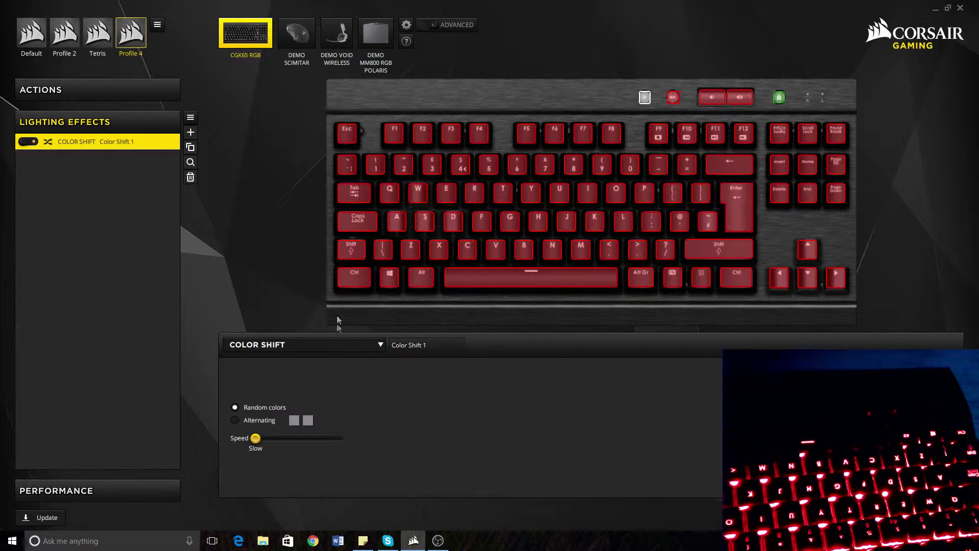
Rename the Color Shift layer as "Back Ground" and save the name.
{"action": "type", "text": "bACK"}
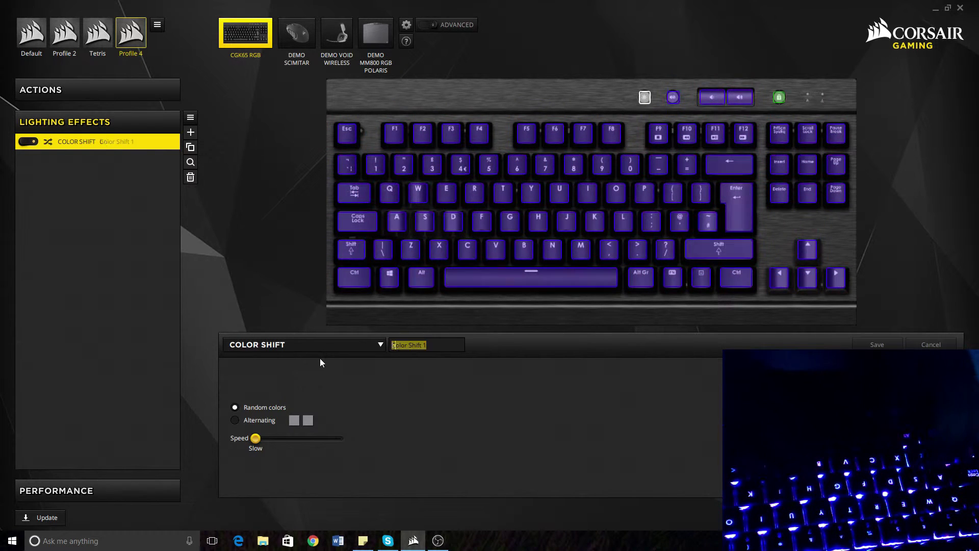
{"action": "type", "text": "GTR"}
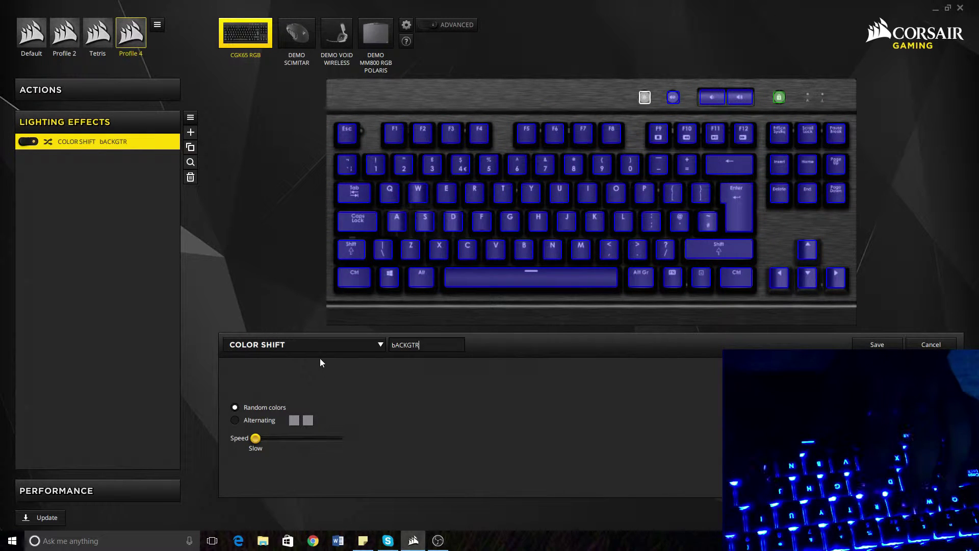
{"action": "key", "text": "BackSpace"}
{"action": "key", "text": "BackSpace"}
{"action": "key", "text": "BackSpace"}
{"action": "key", "text": "BackSpace"}
{"action": "key", "text": "BackSpace"}
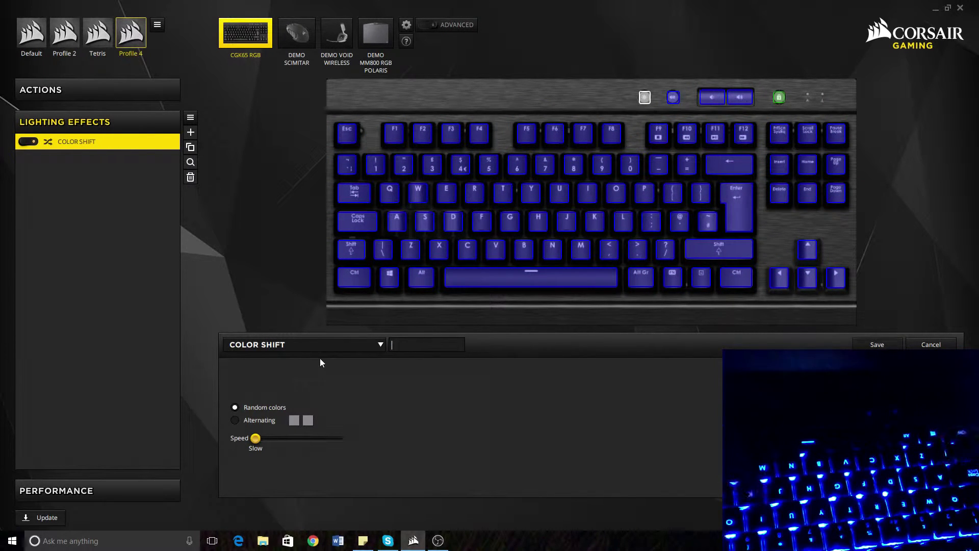
{"action": "type", "text": "Back"}
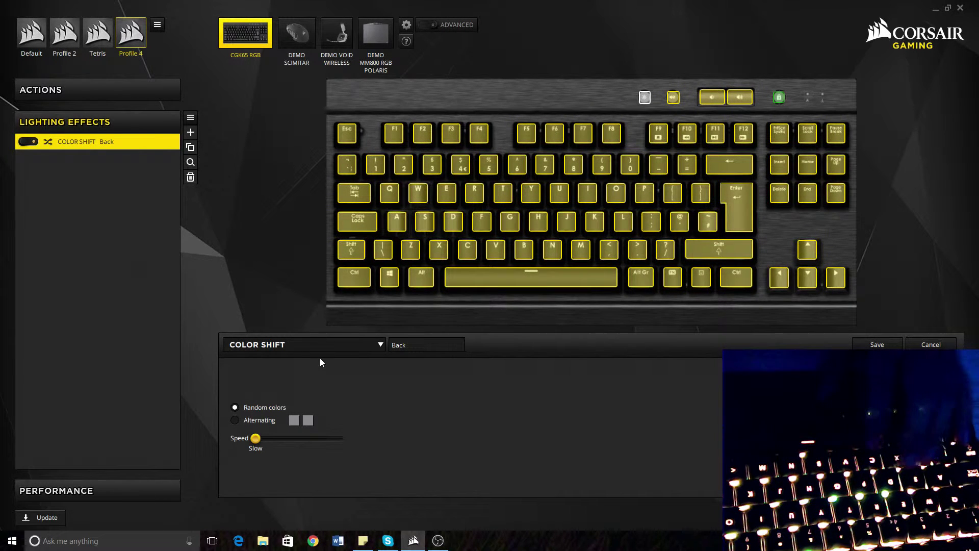
{"action": "type", "text": " Ground"}
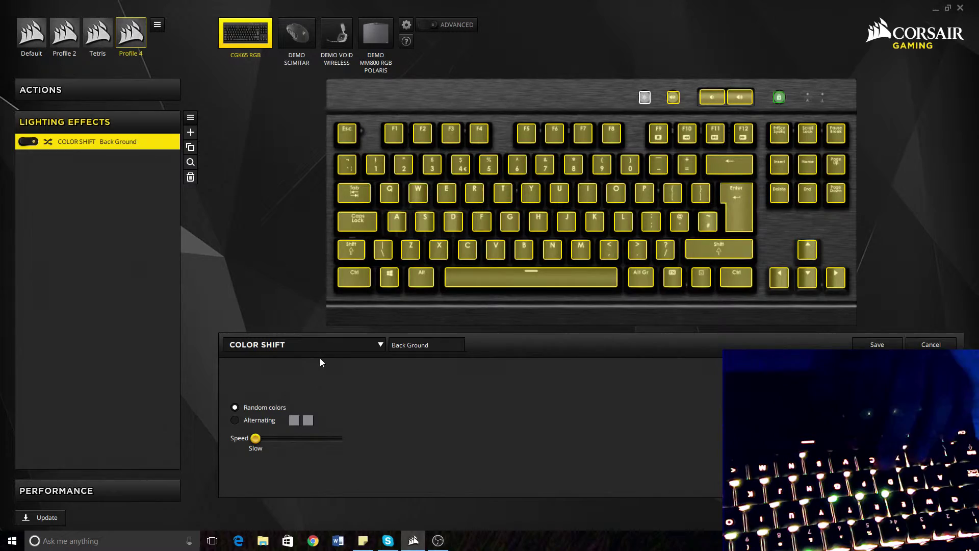
{"action": "key", "text": "Return"}
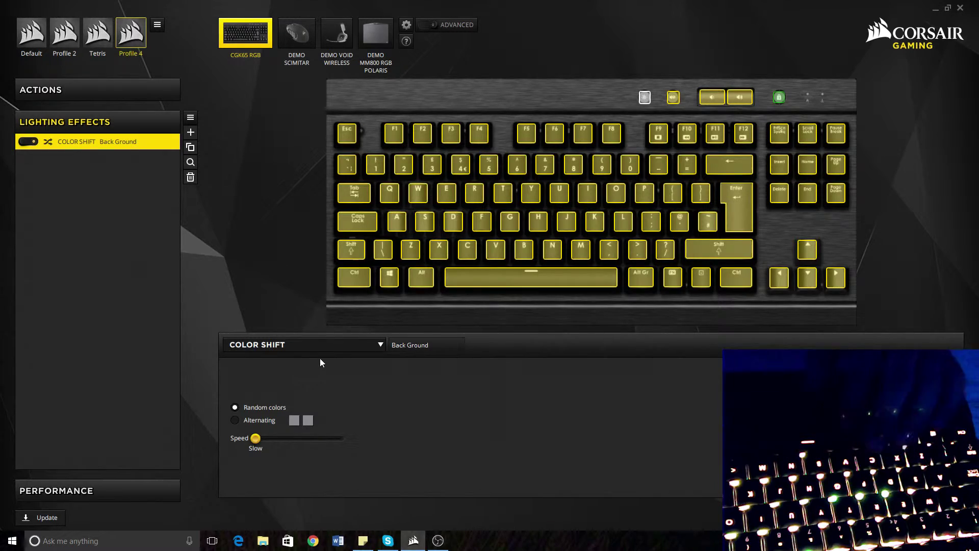
Add a new lighting layer above Back Ground and set its effect to Type Lighting (Ripple).
{"action": "left_click", "coordinate": [191, 133]}
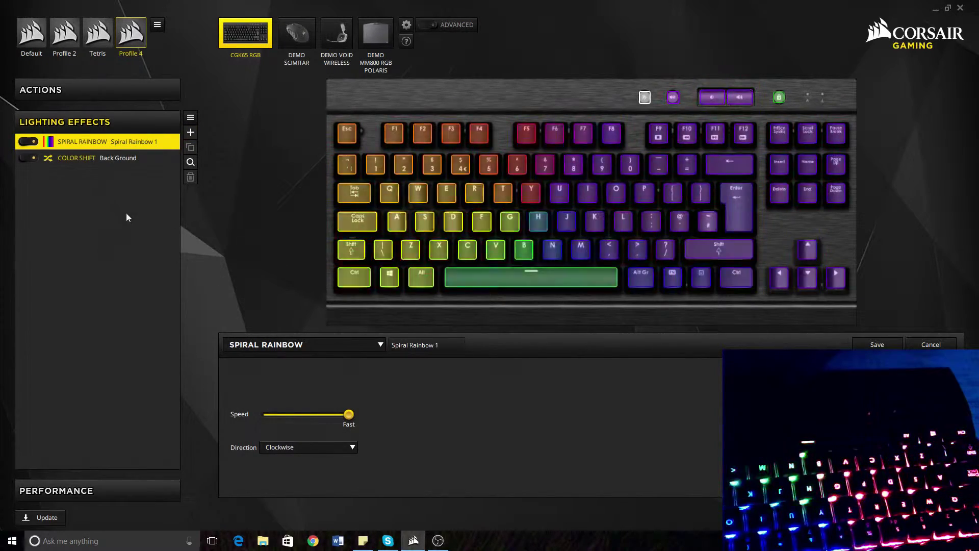
{"action": "left_click", "coordinate": [313, 347]}
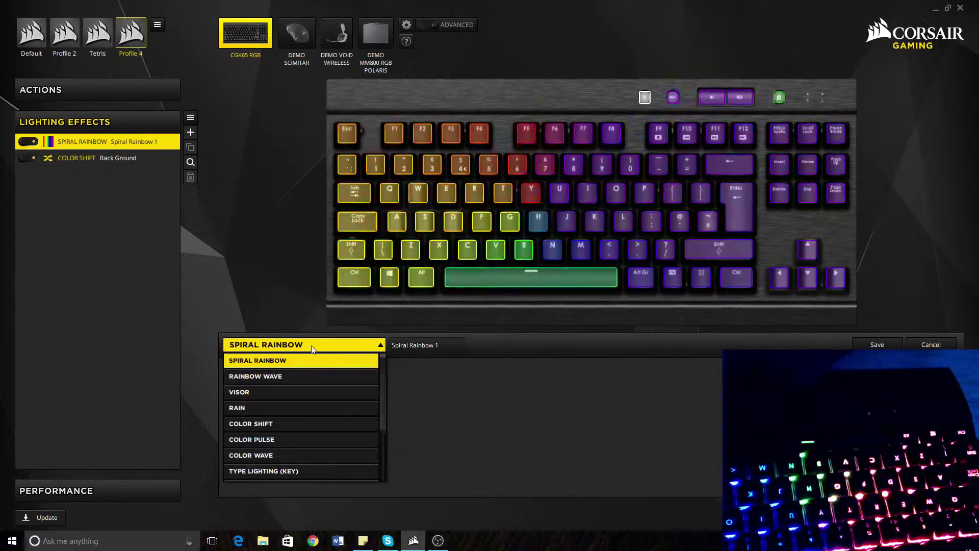
{"action": "scroll", "coordinate": [291, 466], "scroll_direction": "down", "scroll_amount": 2}
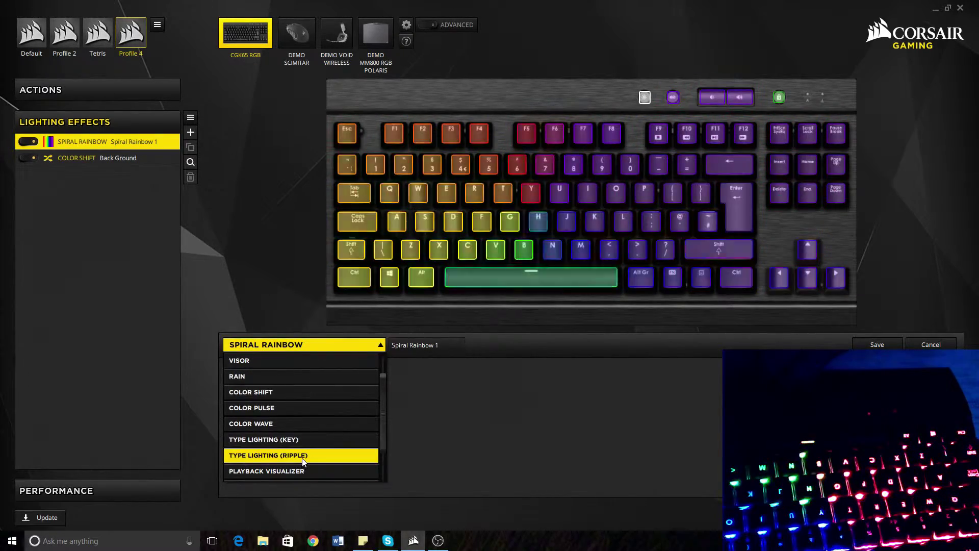
{"action": "left_click", "coordinate": [304, 456]}
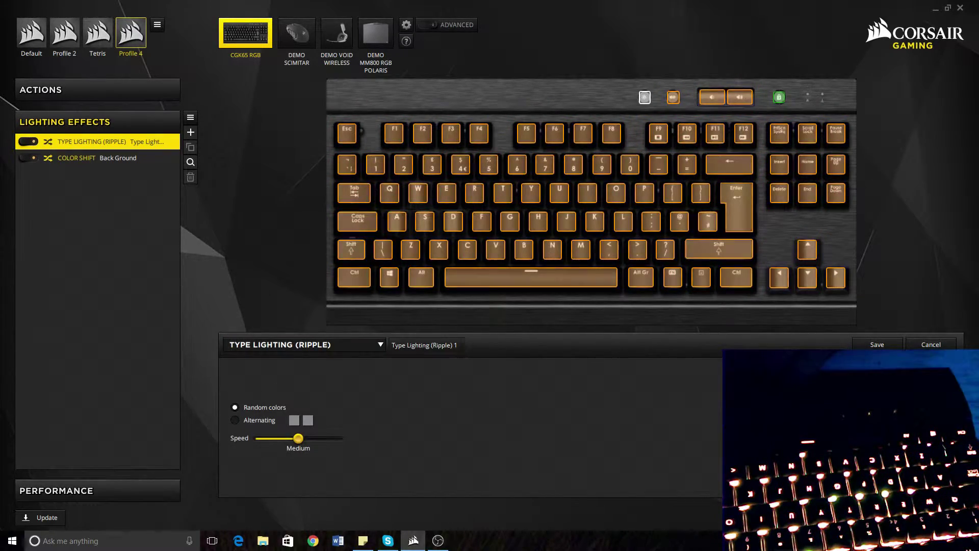
Name the new Type Lighting (Ripple) layer "RIPPLE".
{"action": "key", "text": "shift"}
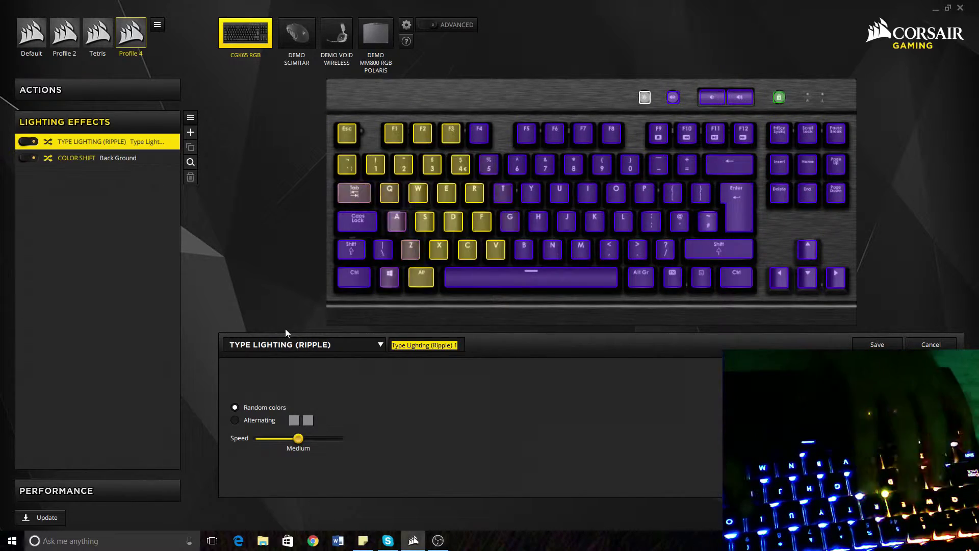
{"action": "key", "text": "shift"}
{"action": "type", "text": "RIP"}
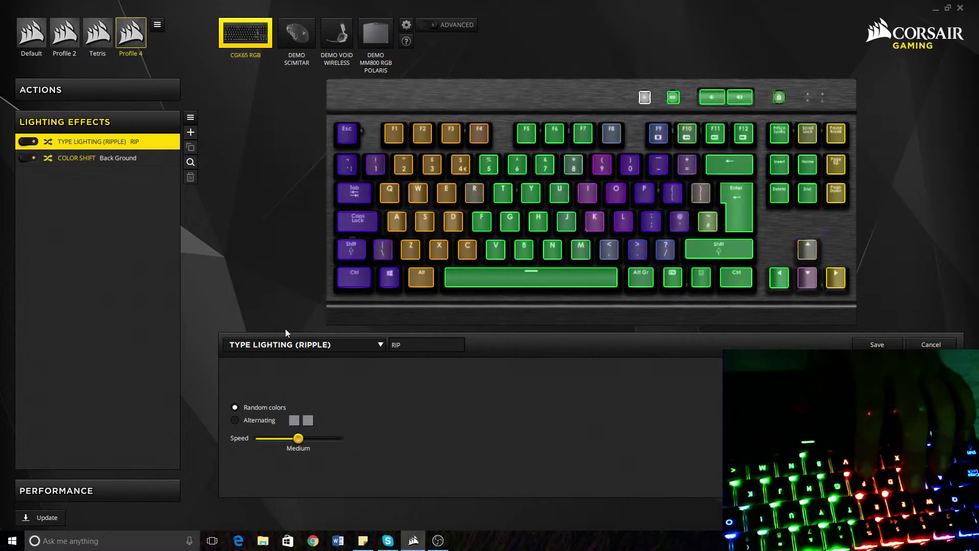
{"action": "type", "text": "PLE"}
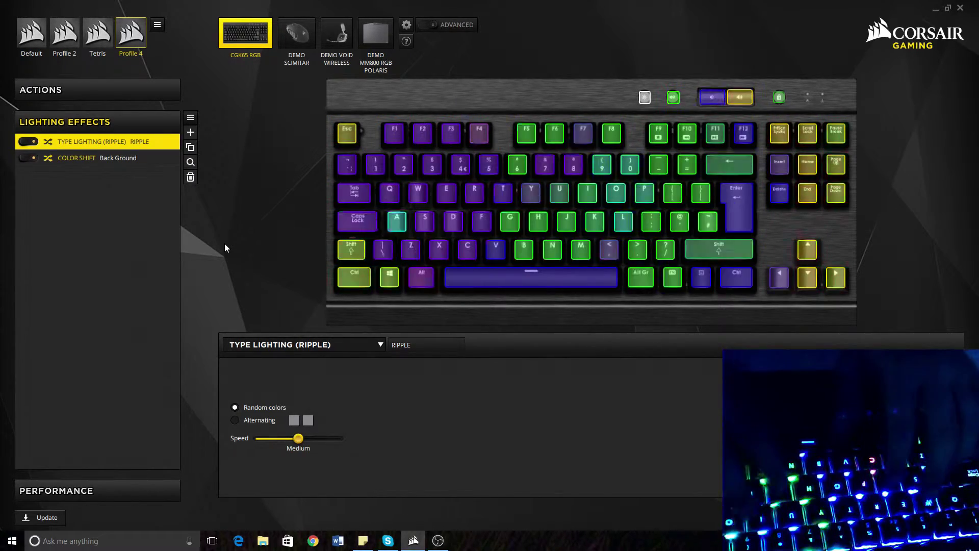
Change the RIPPLE layer's effect to Static Color and apply white to the W, A, S and D keys.
{"action": "left_click", "coordinate": [273, 345]}
{"action": "left_click", "coordinate": [293, 457]}
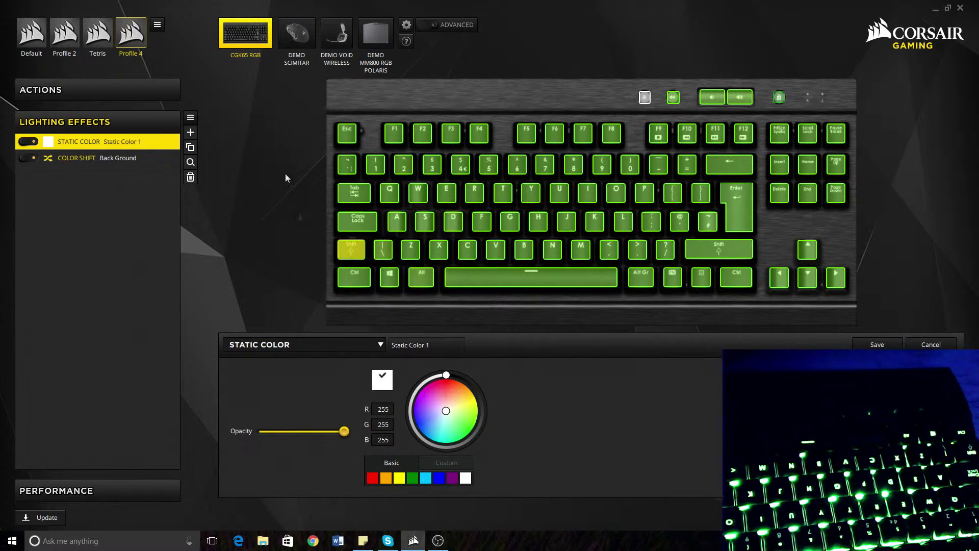
{"action": "left_click", "coordinate": [419, 202]}
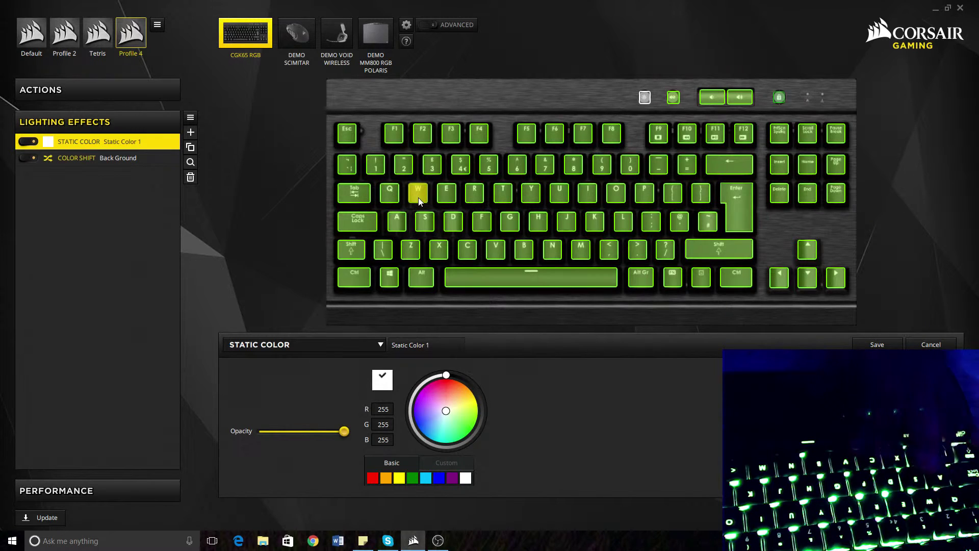
{"action": "left_click", "coordinate": [418, 198]}
{"action": "left_click", "coordinate": [396, 222]}
{"action": "left_click", "coordinate": [422, 221]}
{"action": "left_click", "coordinate": [452, 221]}
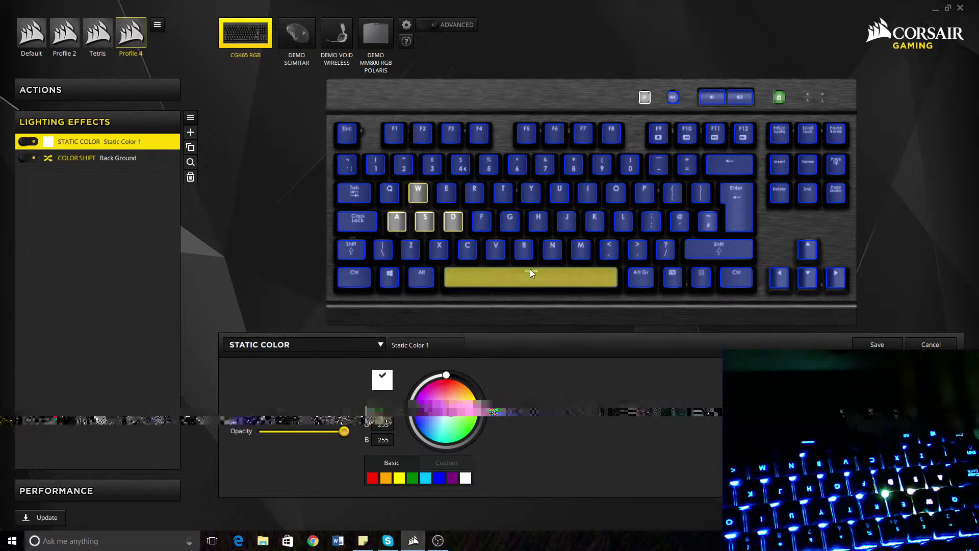
Apply the white static color to the four arrow keys.
{"action": "left_click", "coordinate": [783, 280]}
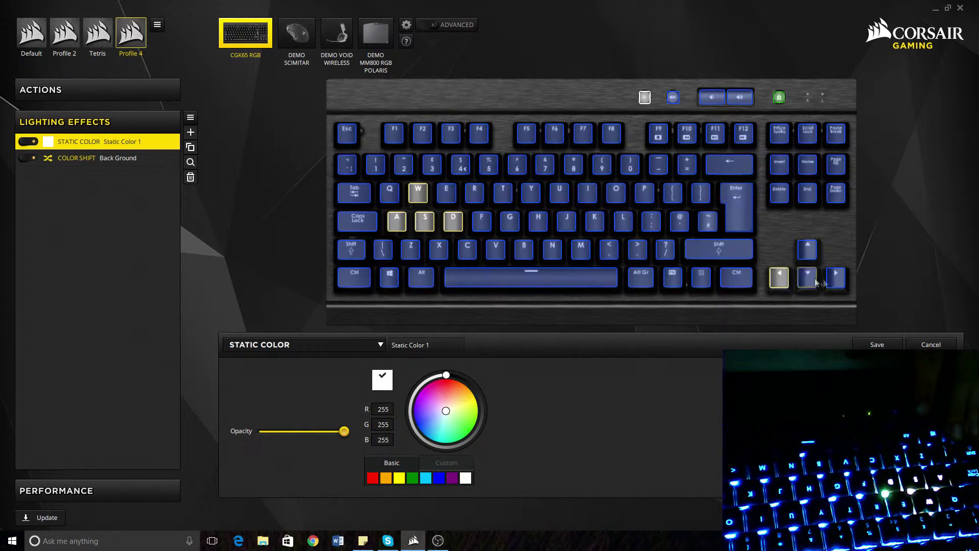
{"action": "left_click", "coordinate": [811, 281]}
{"action": "left_click", "coordinate": [835, 277]}
{"action": "left_click", "coordinate": [807, 251]}
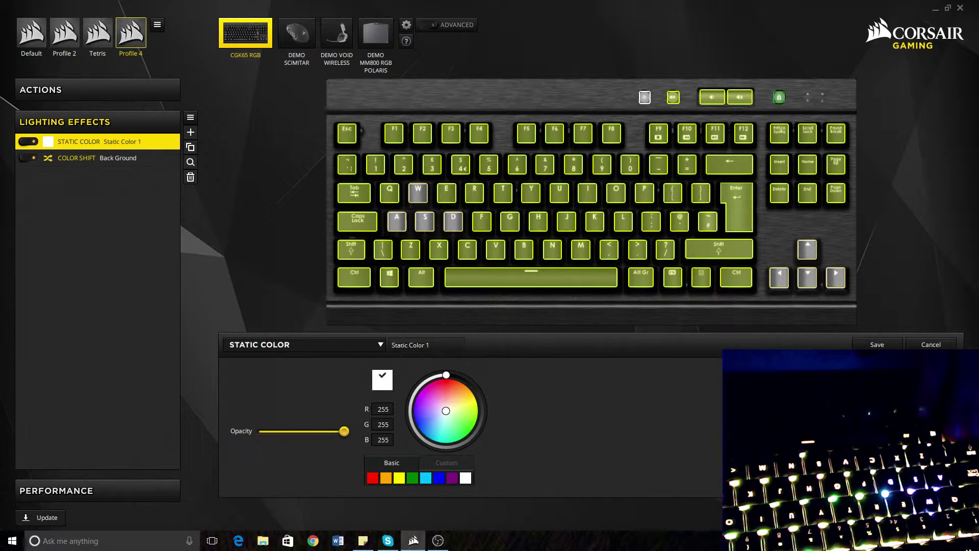
Apply the white static color to scattered keys: G, P, M, B, K, semicolon, period, slash and F.
{"action": "left_click", "coordinate": [509, 221]}
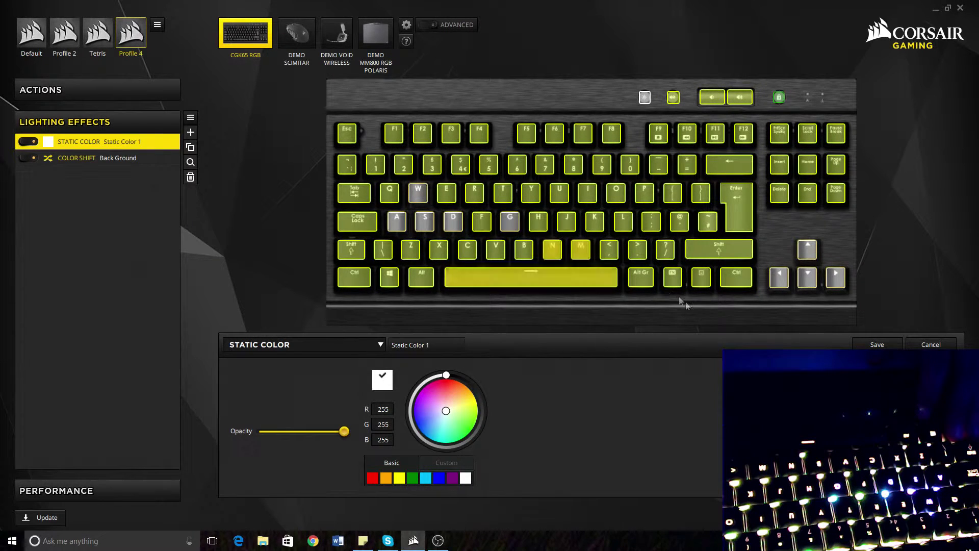
{"action": "left_click", "coordinate": [644, 193]}
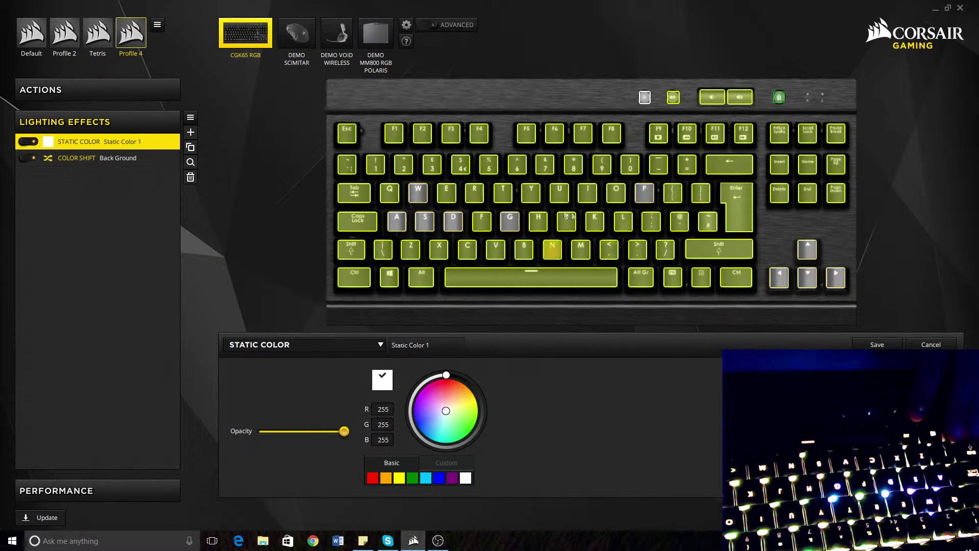
{"action": "left_click", "coordinate": [580, 250]}
{"action": "left_click", "coordinate": [523, 249]}
{"action": "left_click", "coordinate": [651, 221]}
{"action": "left_click", "coordinate": [636, 249]}
{"action": "left_click", "coordinate": [664, 249]}
{"action": "left_click", "coordinate": [481, 221]}
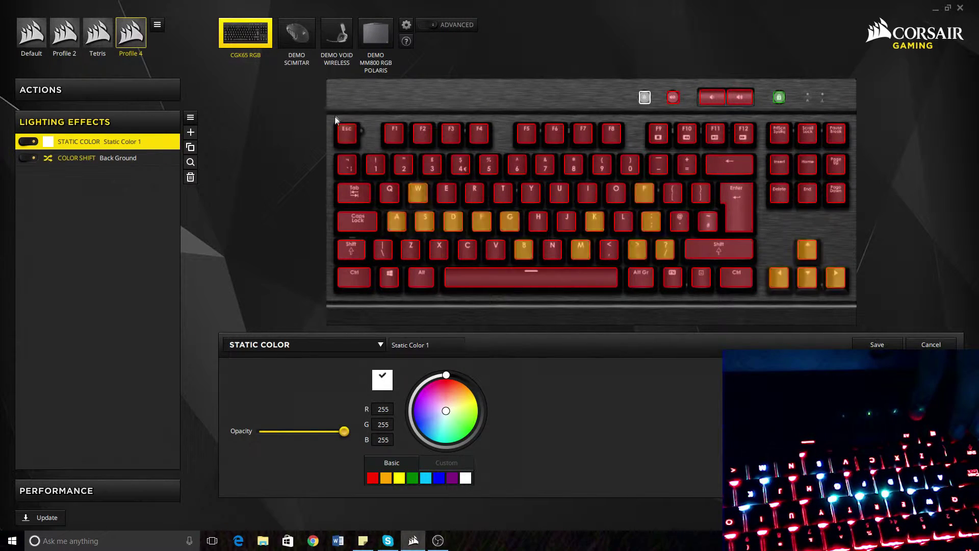
Try the white static color on the whole main key block, and on the mute and volume keys.
{"action": "left_click_drag", "start_coordinate": [335, 116], "coordinate": [866, 303]}
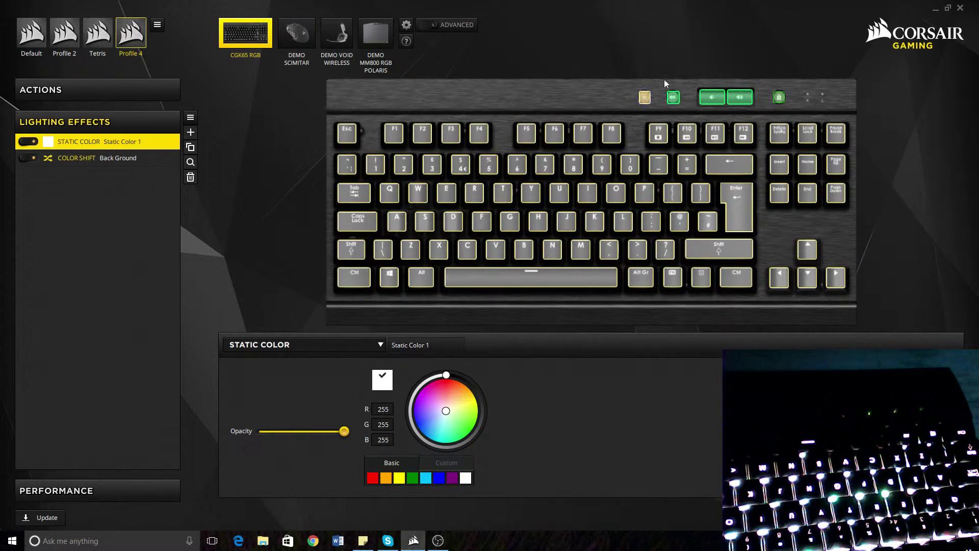
{"action": "left_click_drag", "start_coordinate": [663, 83], "coordinate": [767, 120]}
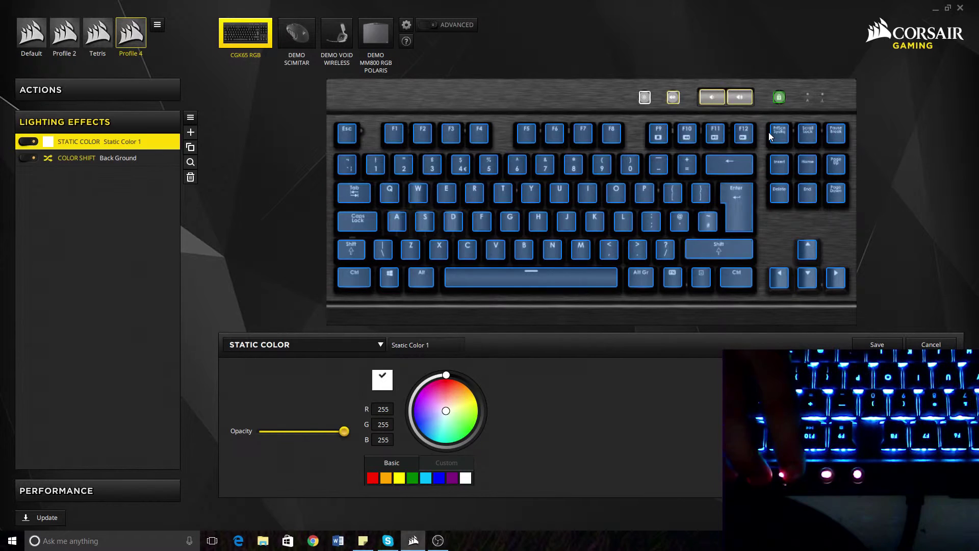
{"action": "key", "text": "XF86AudioLowerVolume"}
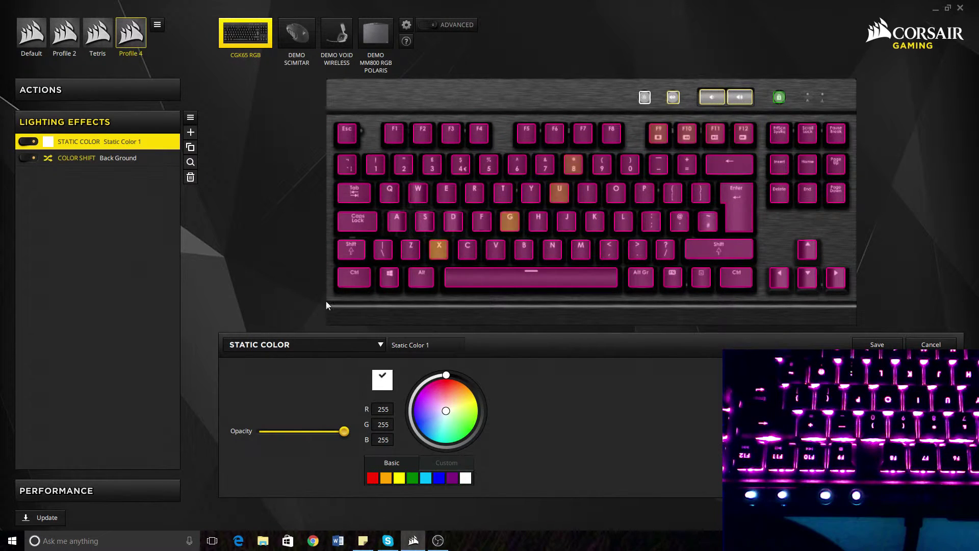
Change the top layer's effect from Static Color to Type Lighting (Ripple).
{"action": "left_click", "coordinate": [266, 348]}
{"action": "scroll", "coordinate": [265, 408], "scroll_direction": "down", "scroll_amount": 3}
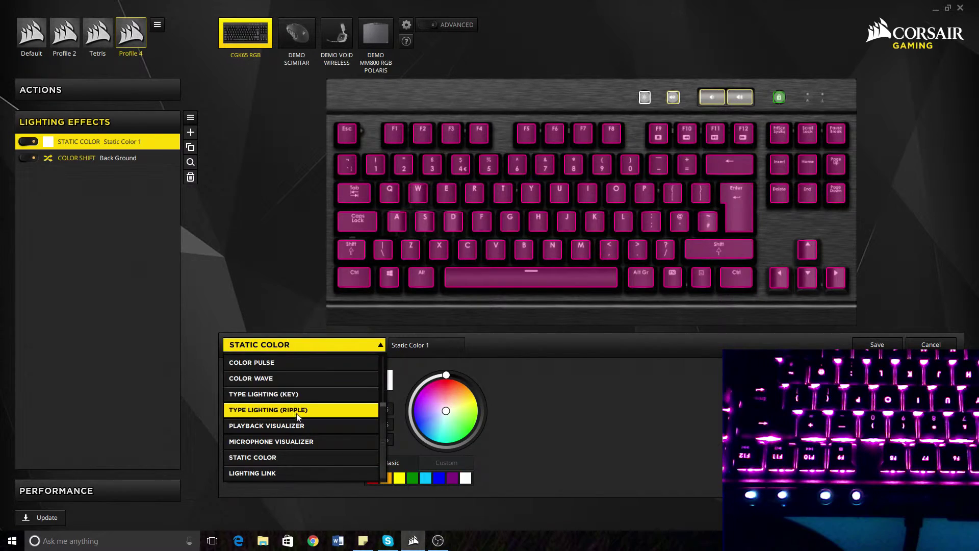
{"action": "left_click", "coordinate": [270, 412]}
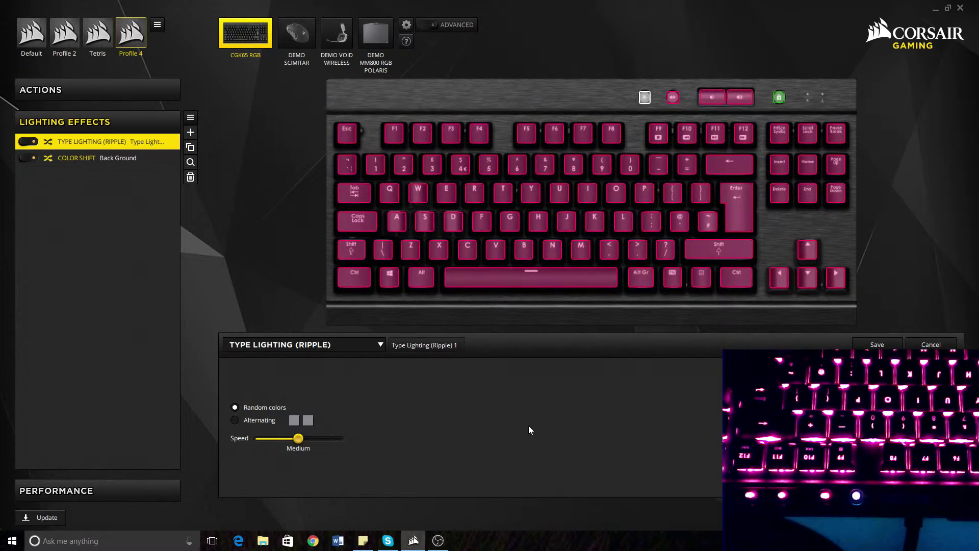
Test the random-color ripple over the Color Shift background with the down arrow, right arrow and space keys.
{"action": "key", "text": "Down"}
{"action": "key", "text": "Down"}
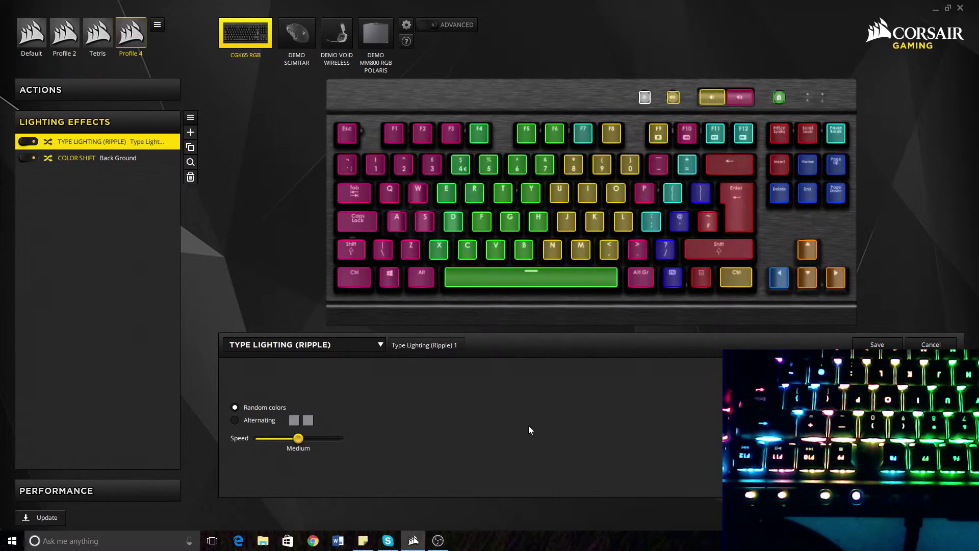
{"action": "key", "text": "Down"}
{"action": "key", "text": "Down"}
{"action": "key", "text": "Down"}
{"action": "key", "text": "Down"}
{"action": "key", "text": "Down"}
{"action": "key", "text": "Down"}
{"action": "key", "text": "Down"}
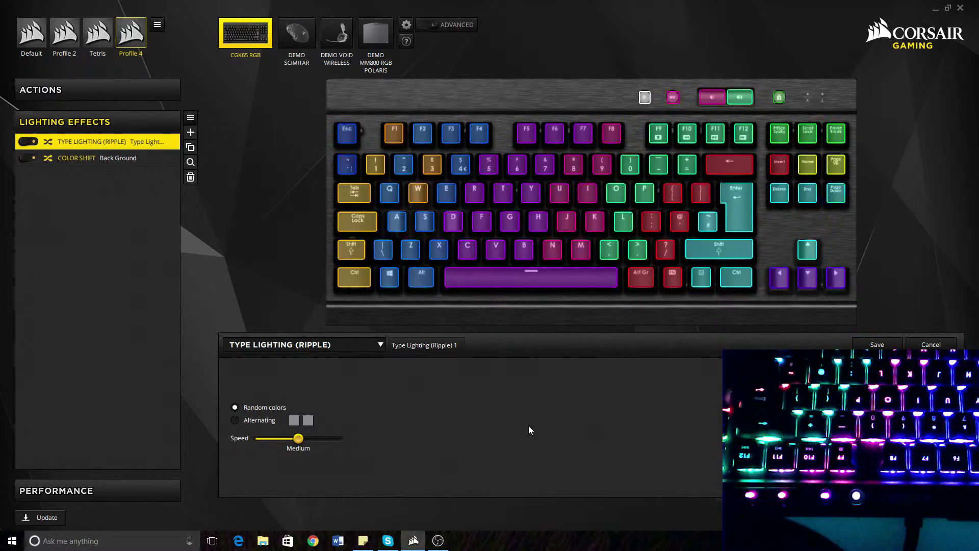
{"action": "key", "text": "Down"}
{"action": "key", "text": "Down"}
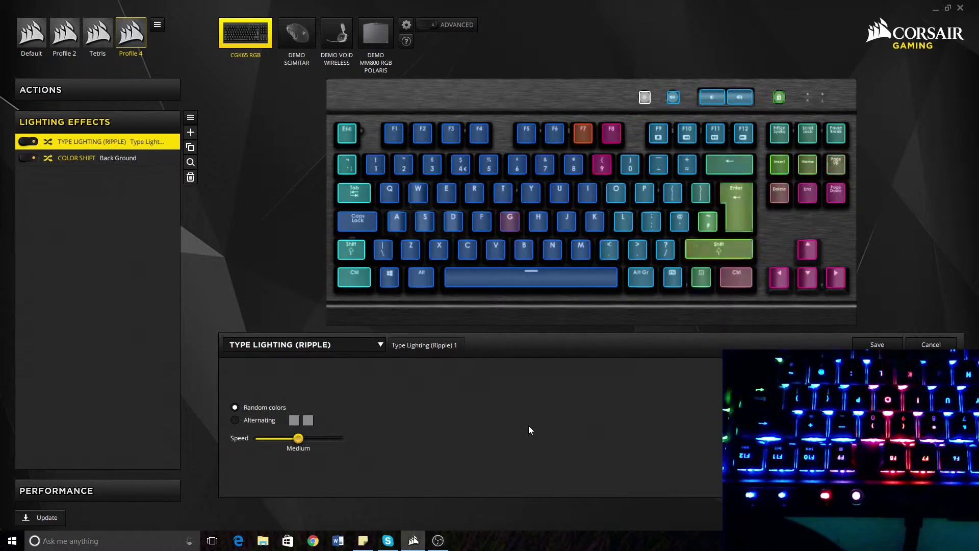
{"action": "key", "text": "Right"}
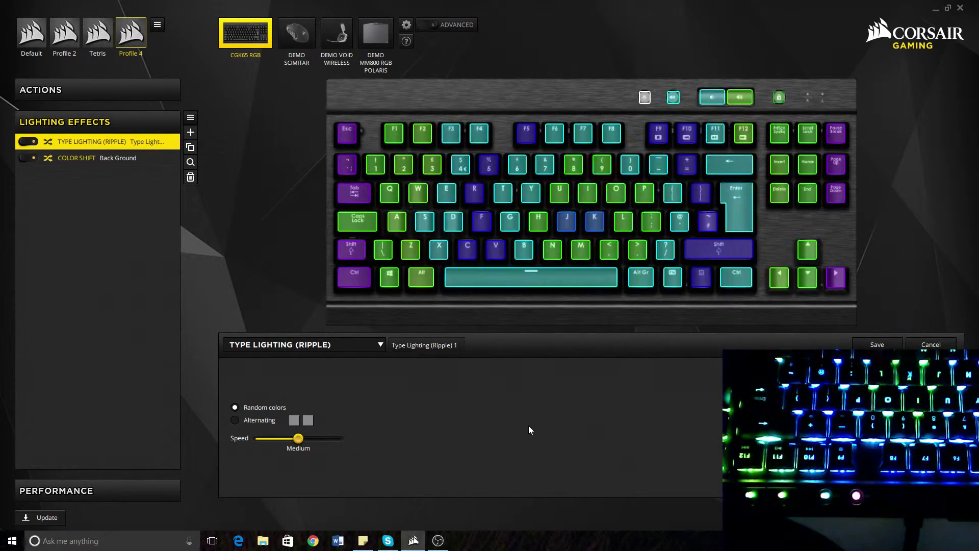
{"action": "key", "text": "space"}
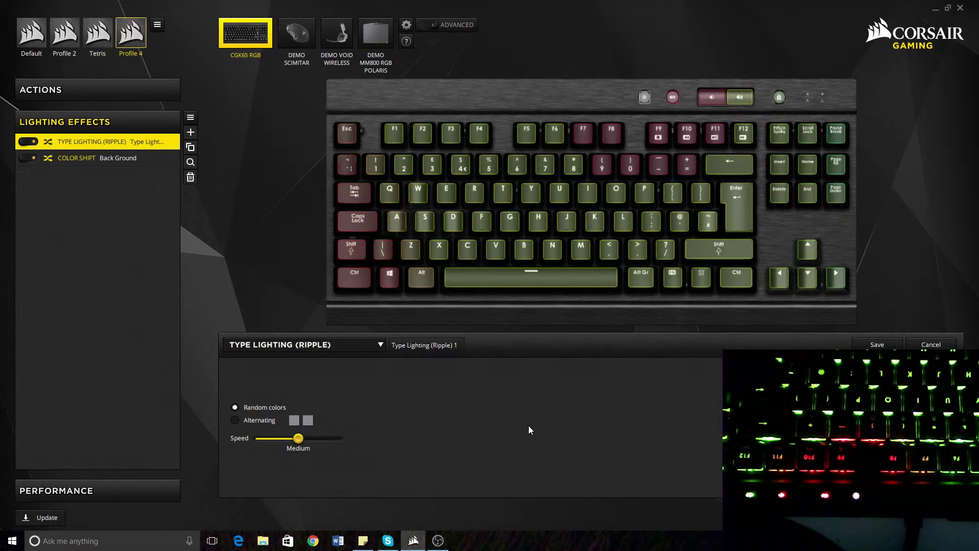
Raise the keyboard's brightness and test the ripple with the G key and repeated strikes of the space bar.
{"action": "key", "text": "g"}
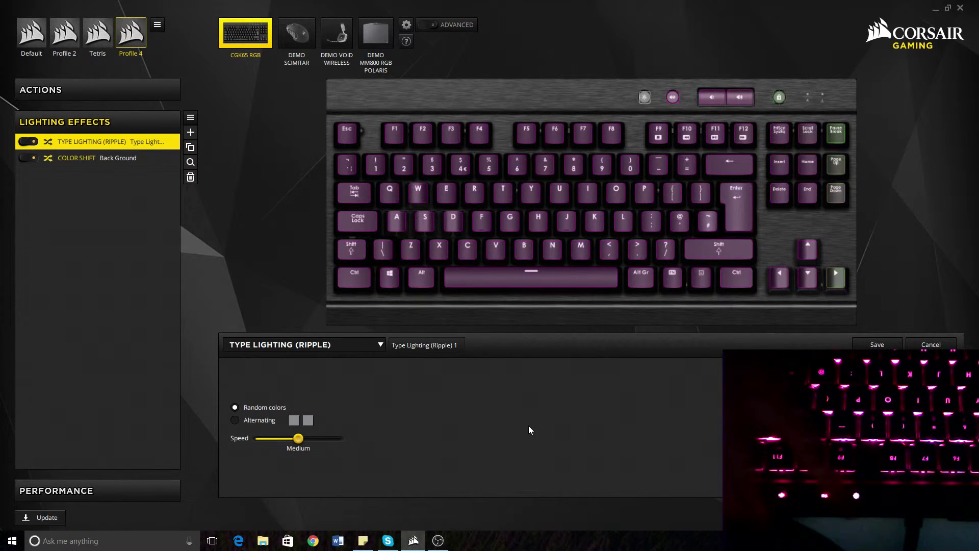
{"action": "key", "text": "XF86KbdBrightnessUp"}
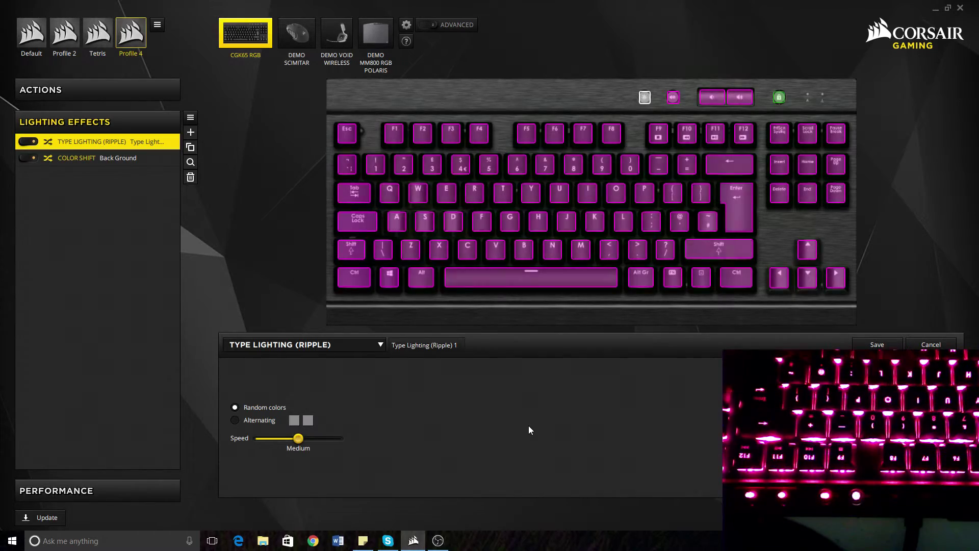
{"action": "key", "text": "space"}
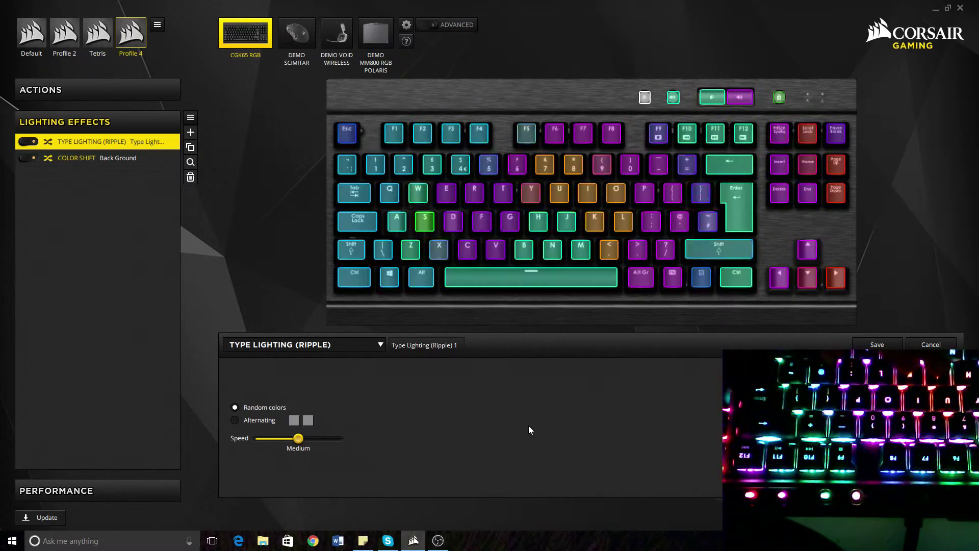
{"action": "key", "text": "space"}
{"action": "key", "text": "space"}
{"action": "key", "text": "space"}
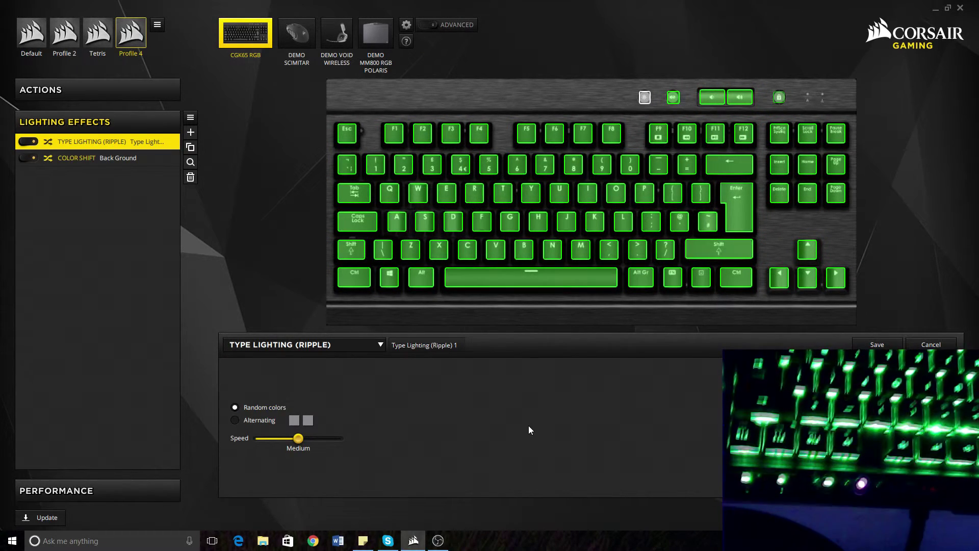
Test the ripple from the keyboard's edge over the Back Ground layer by repeatedly striking the right arrow key.
{"action": "key", "text": "Right"}
{"action": "key", "text": "Right"}
{"action": "key", "text": "Right"}
{"action": "key", "text": "Right"}
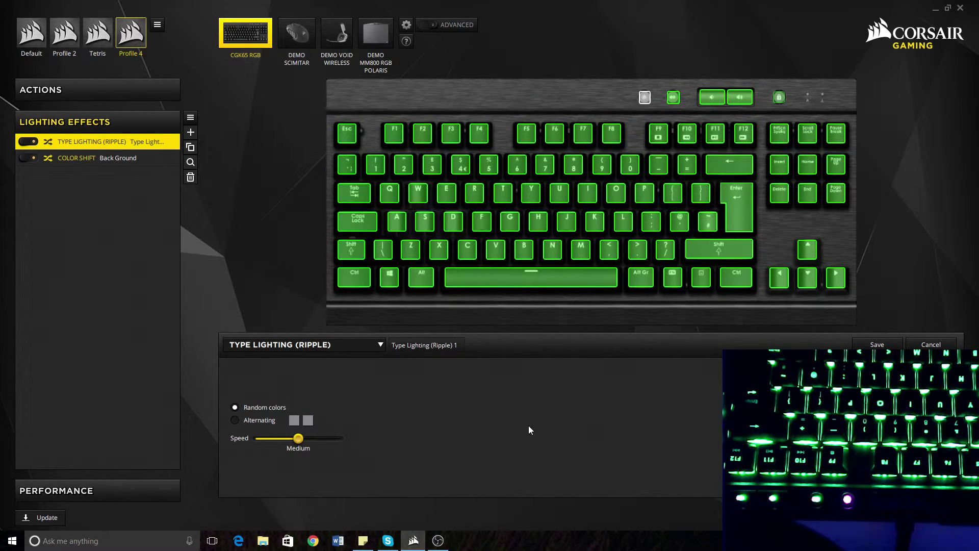
{"action": "key", "text": "Right"}
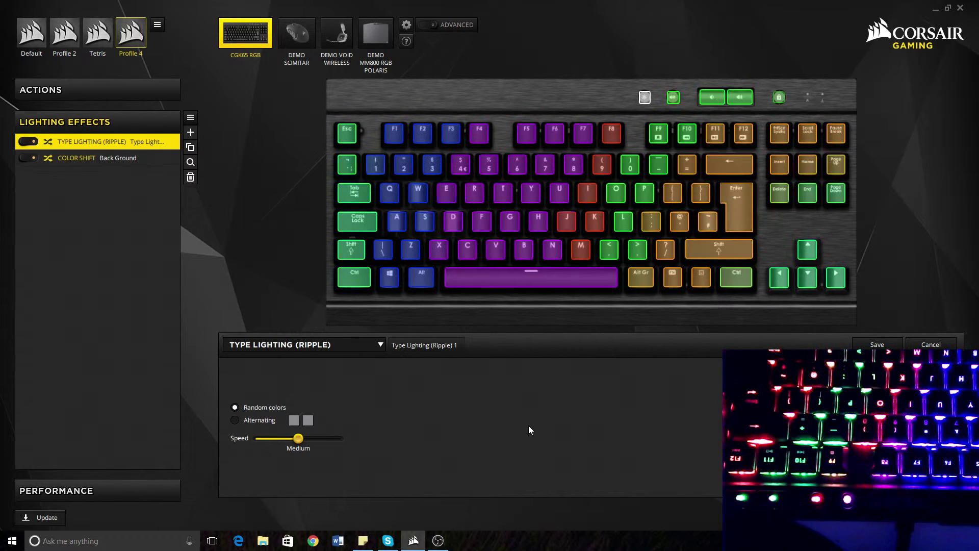
{"action": "key", "text": "Right"}
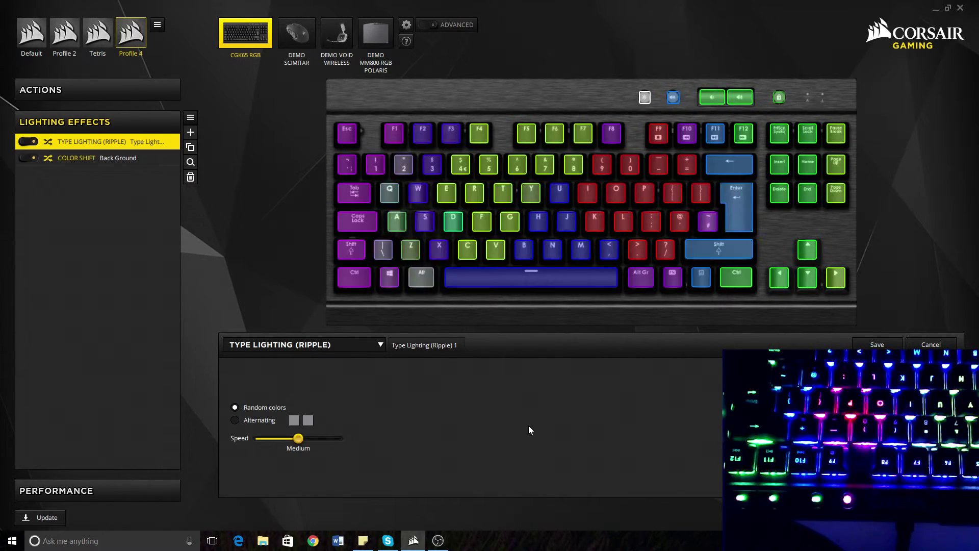
Try to switch to the Tetris profile and save the pending Type Lighting (Ripple) layer.
{"action": "left_click", "coordinate": [105, 37]}
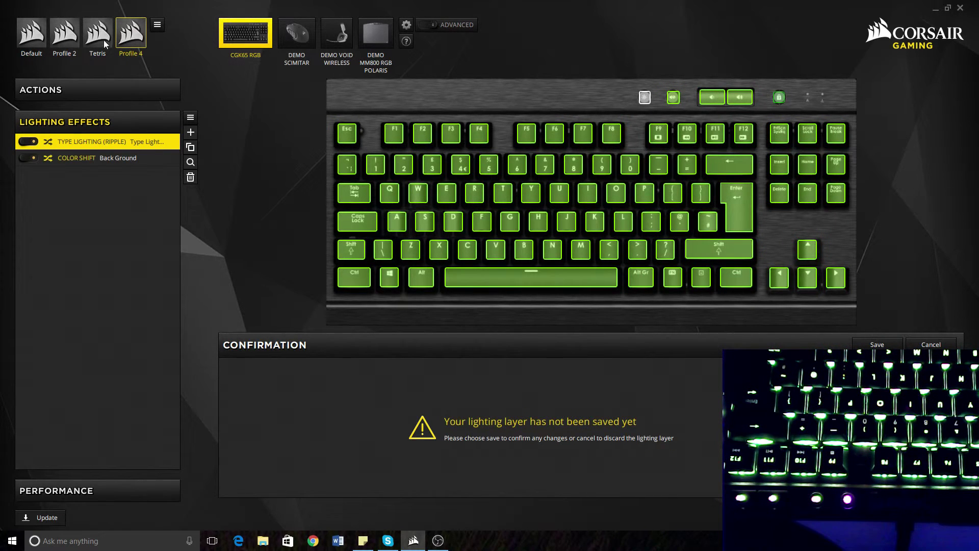
{"action": "left_click", "coordinate": [872, 346]}
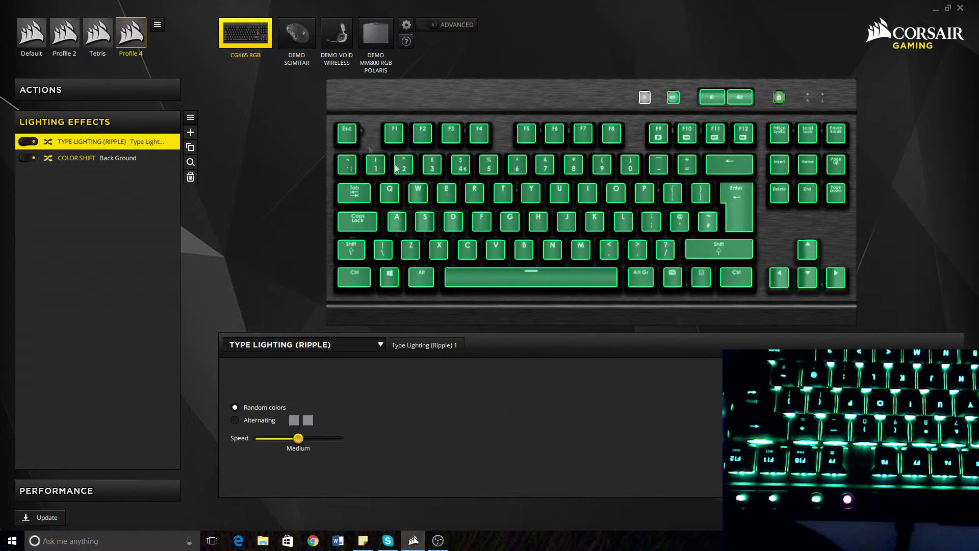